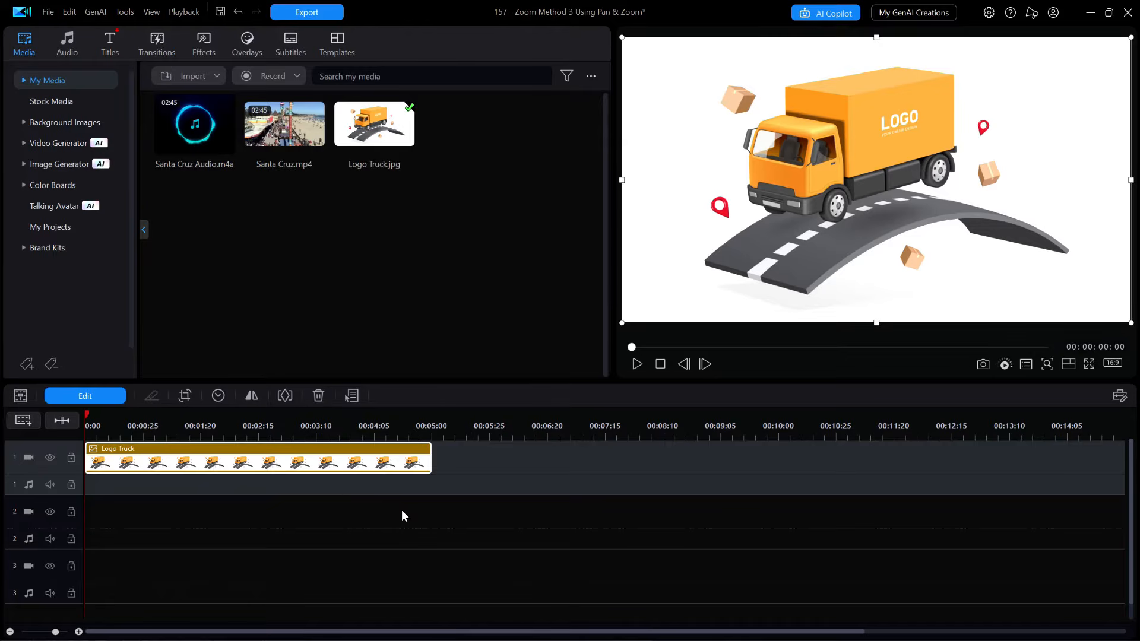
Open the Logo Truck photo's Pan / Zoom motion styles, apply The Inverse of U Type style and preview it.
click(114, 395)
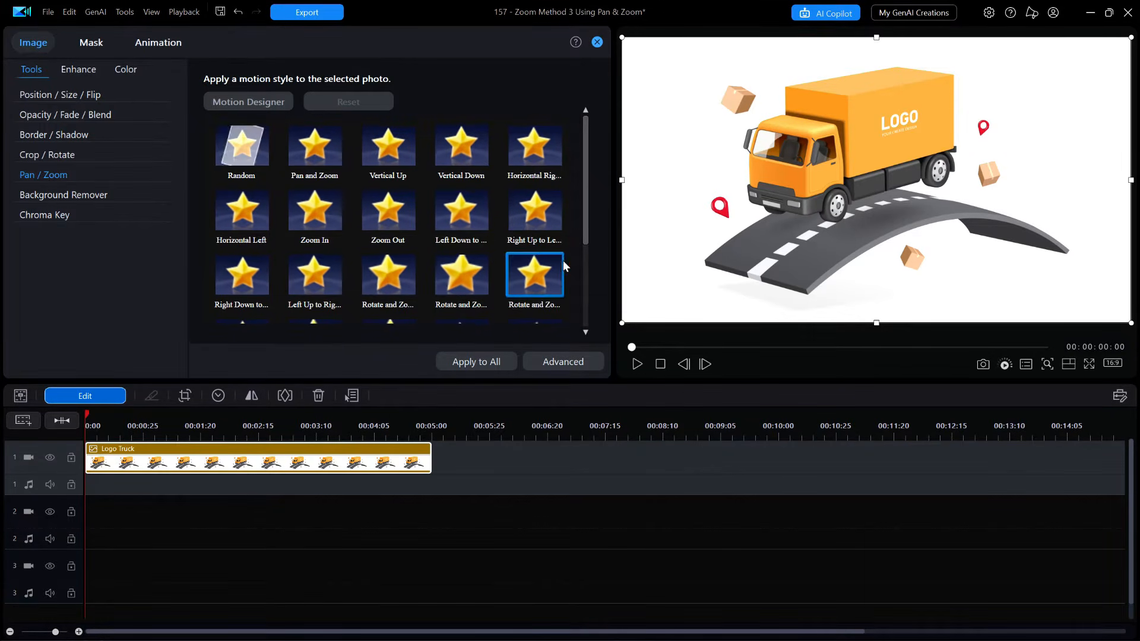
click(586, 211)
mouse_move(586, 212)
mouse_down()
mouse_move(590, 302)
mouse_move(598, 208)
mouse_up()
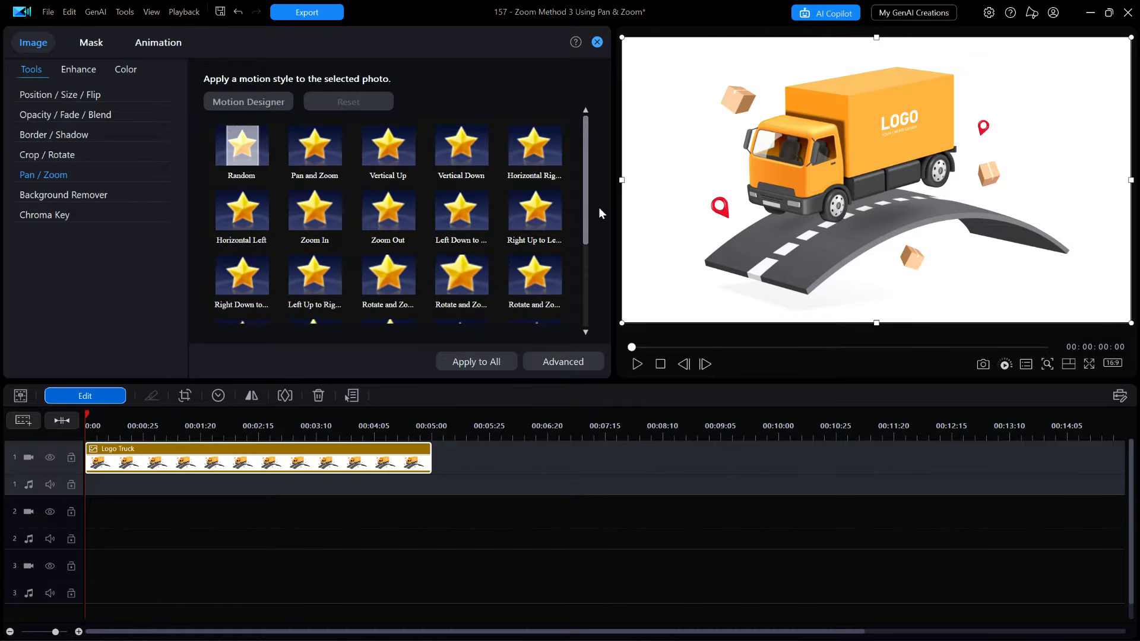
drag(598, 208, 607, 302)
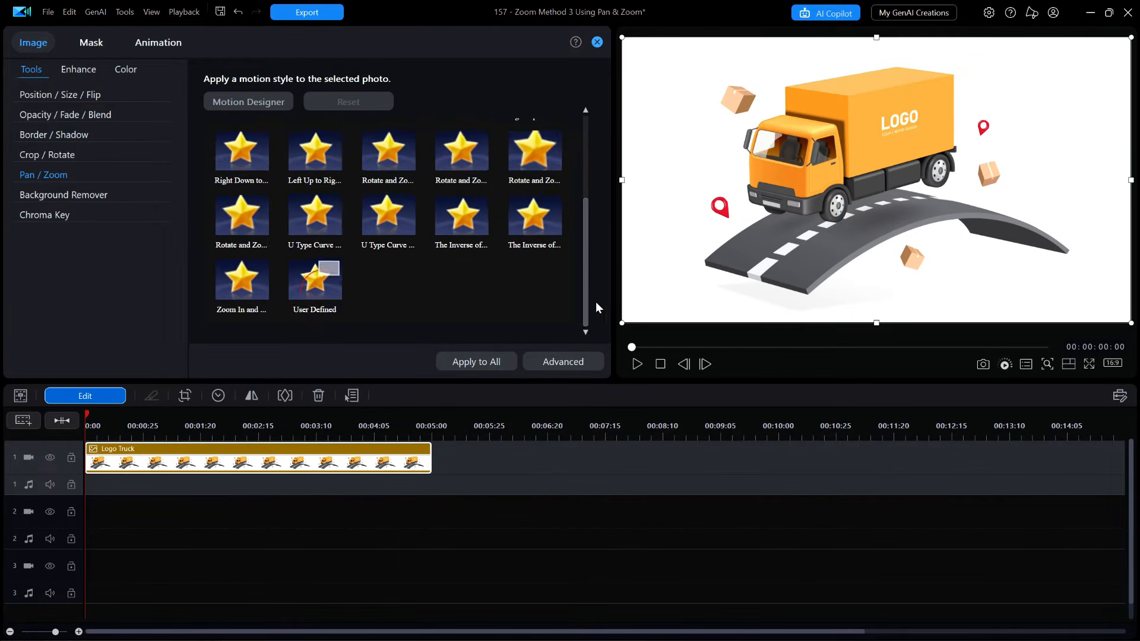
click(463, 223)
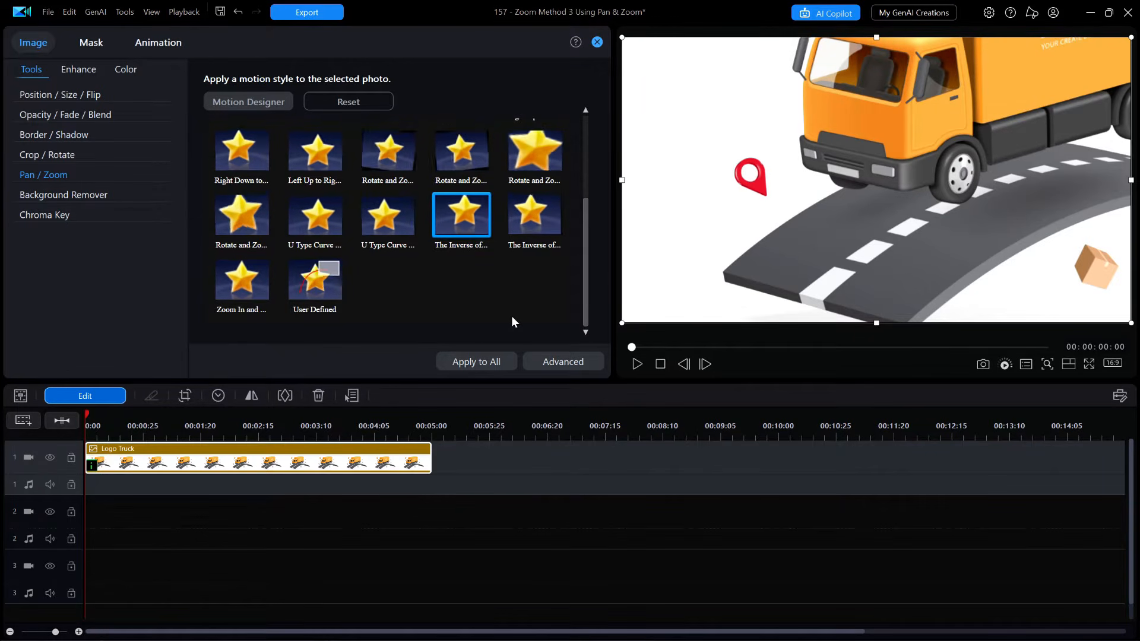
click(636, 365)
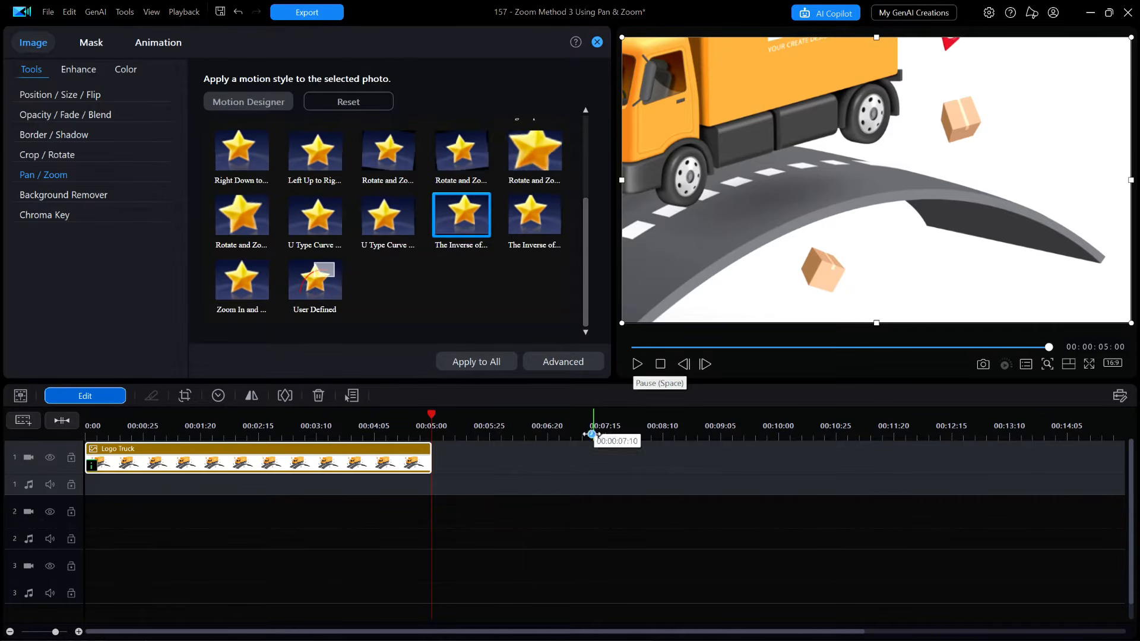
Open the Pan / Zoom editor for the applied style to inspect its keyframes, then close it.
click(92, 468)
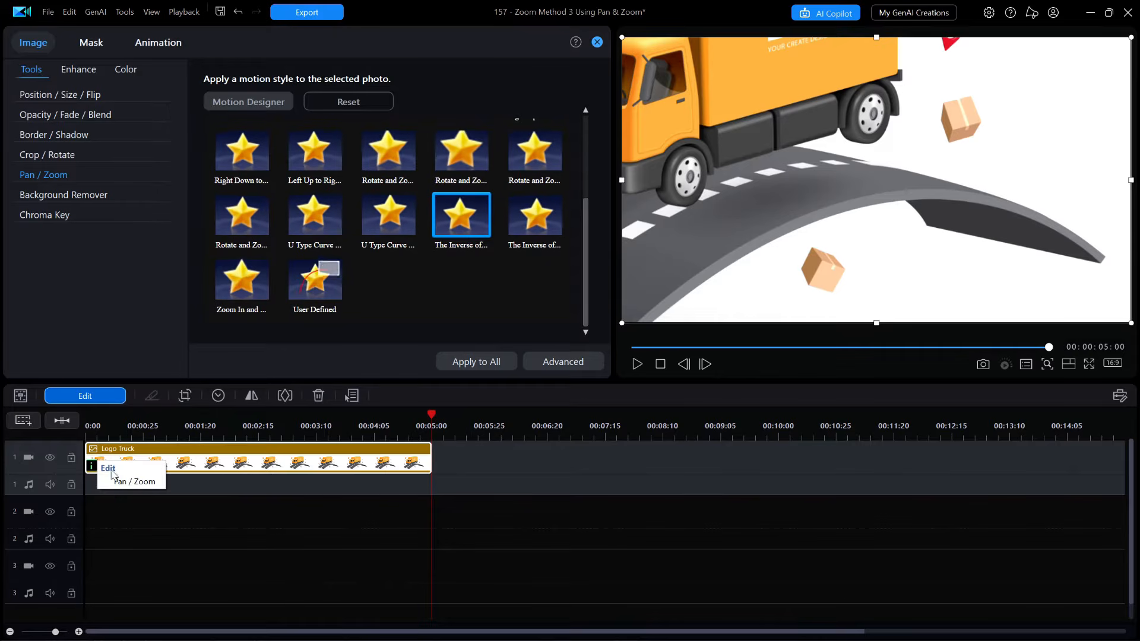
click(143, 480)
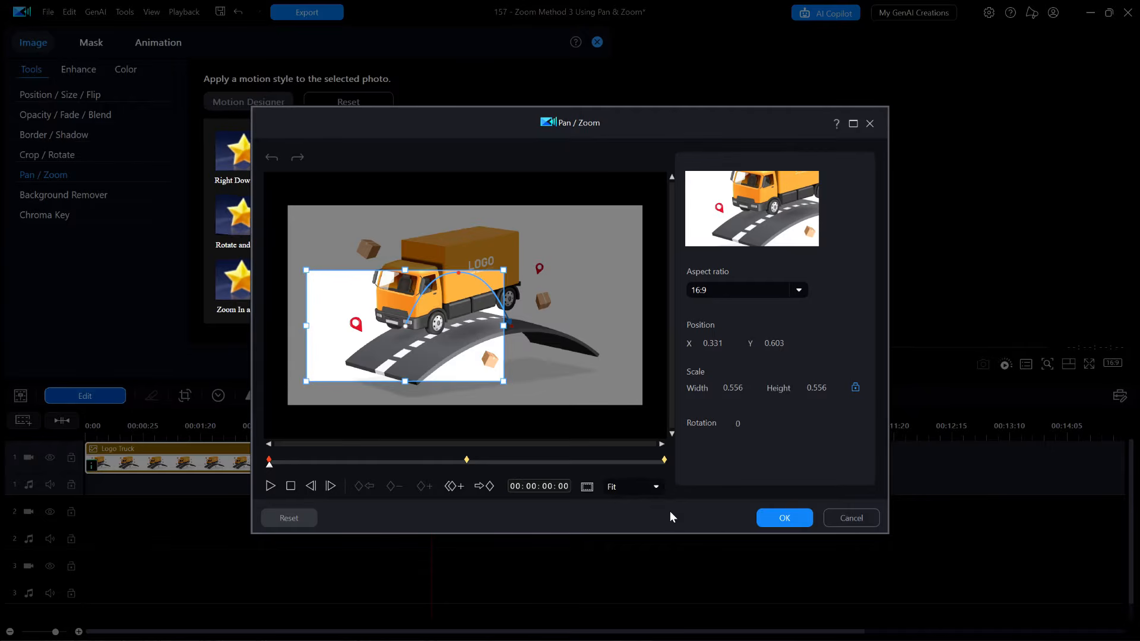
click(785, 518)
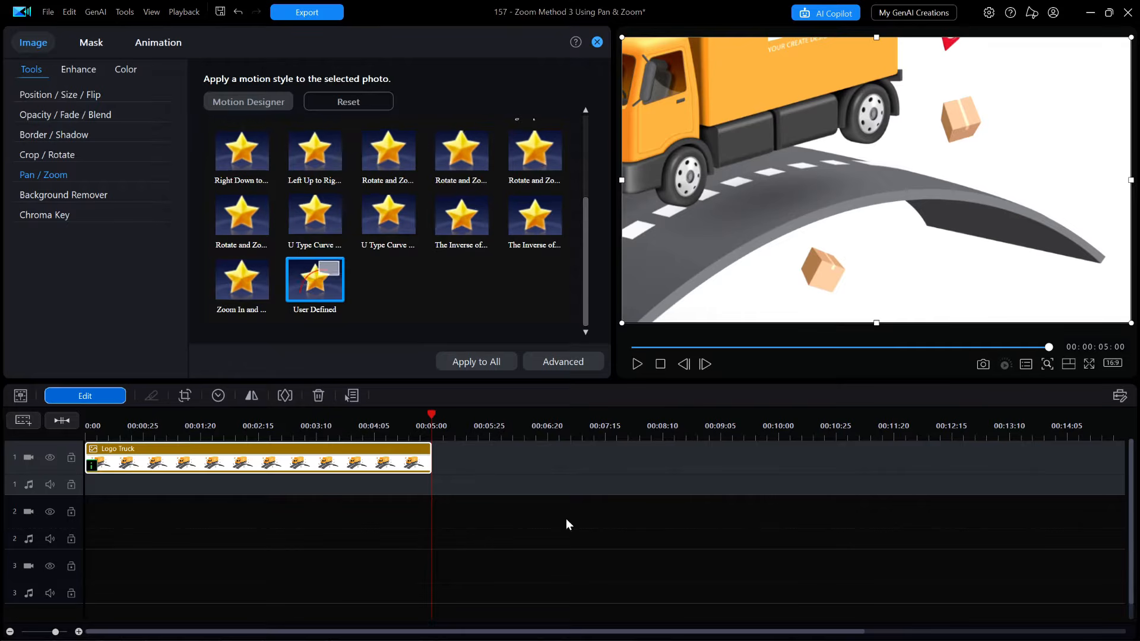
Reset the motion style, select User Defined and open its Pan / Zoom editor.
click(362, 102)
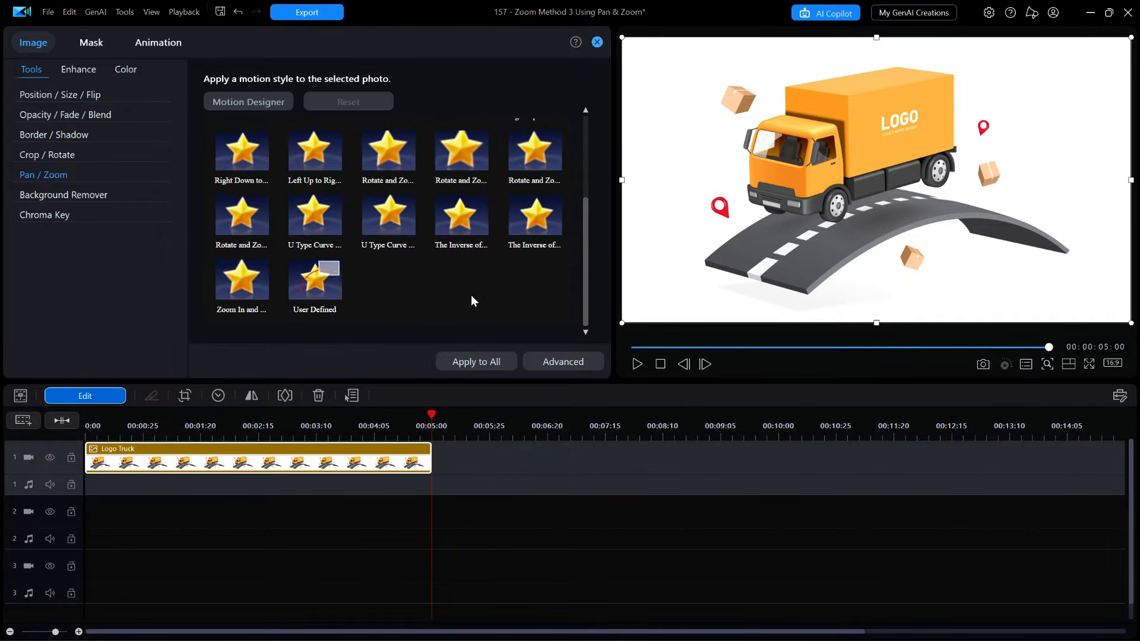
click(320, 297)
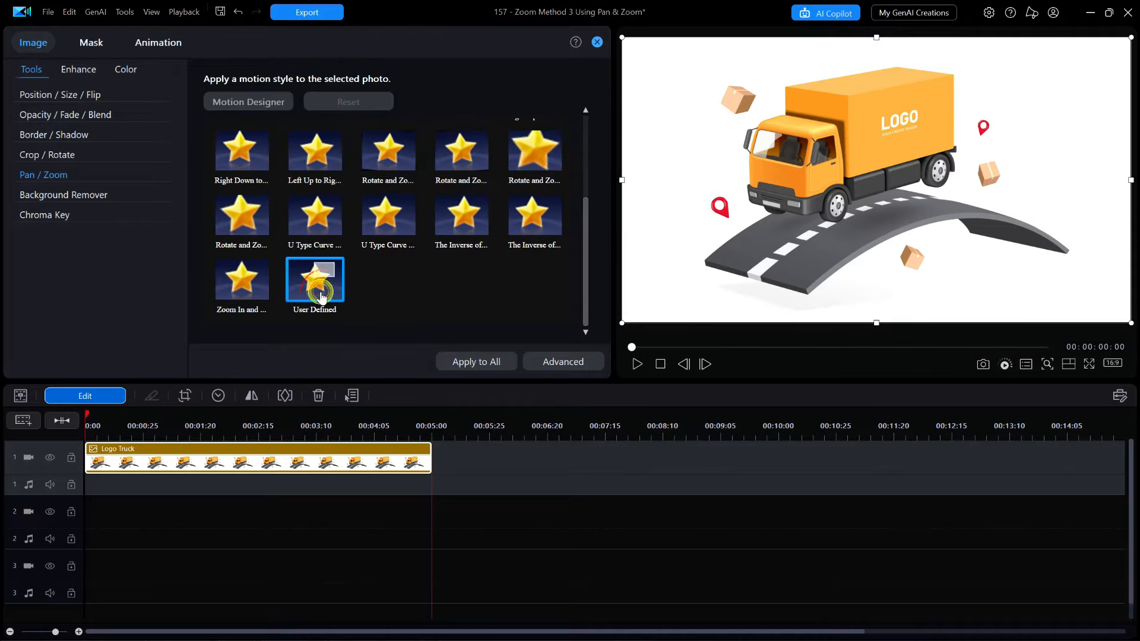
double_click(320, 297)
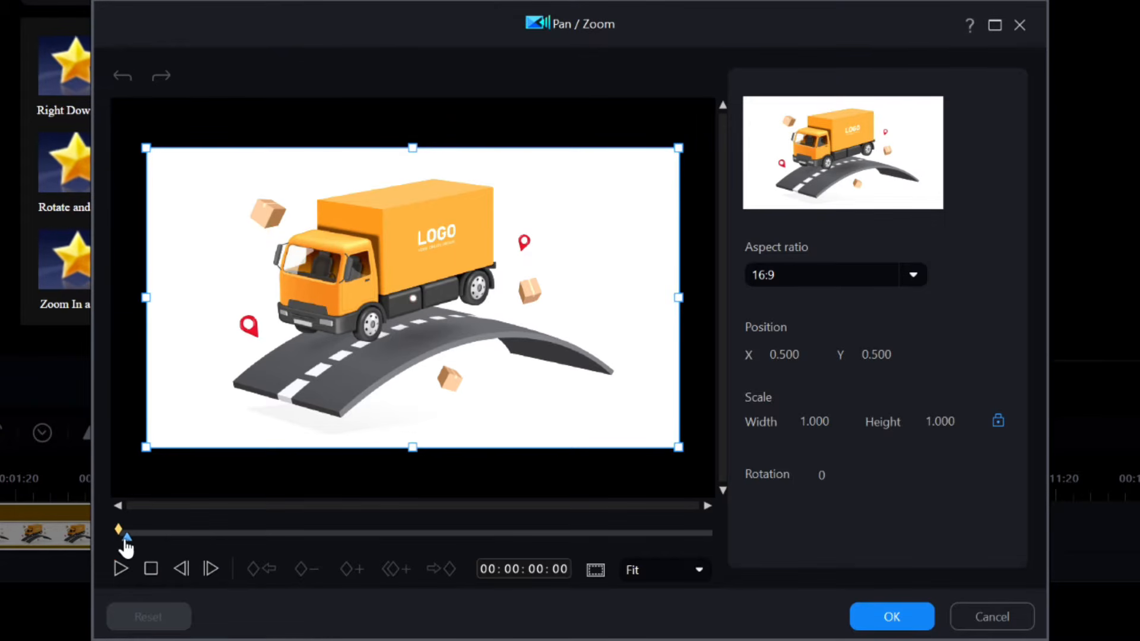
Move the playhead to 00:00:02:00 and set the scale width to 4 there.
drag(120, 539, 357, 553)
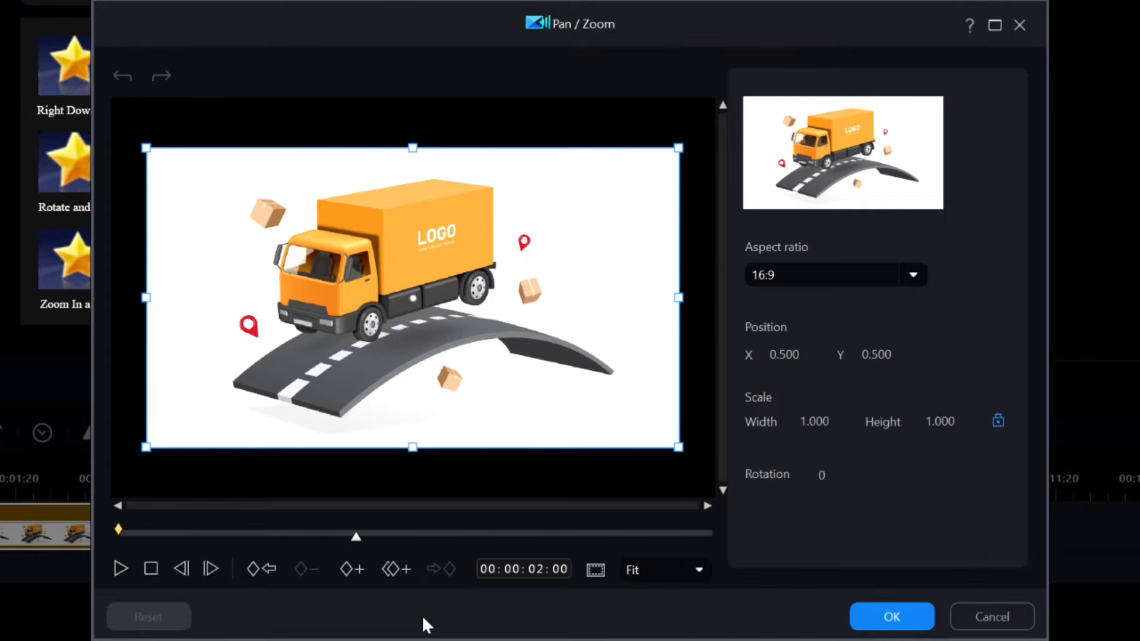
mouse_move(819, 422)
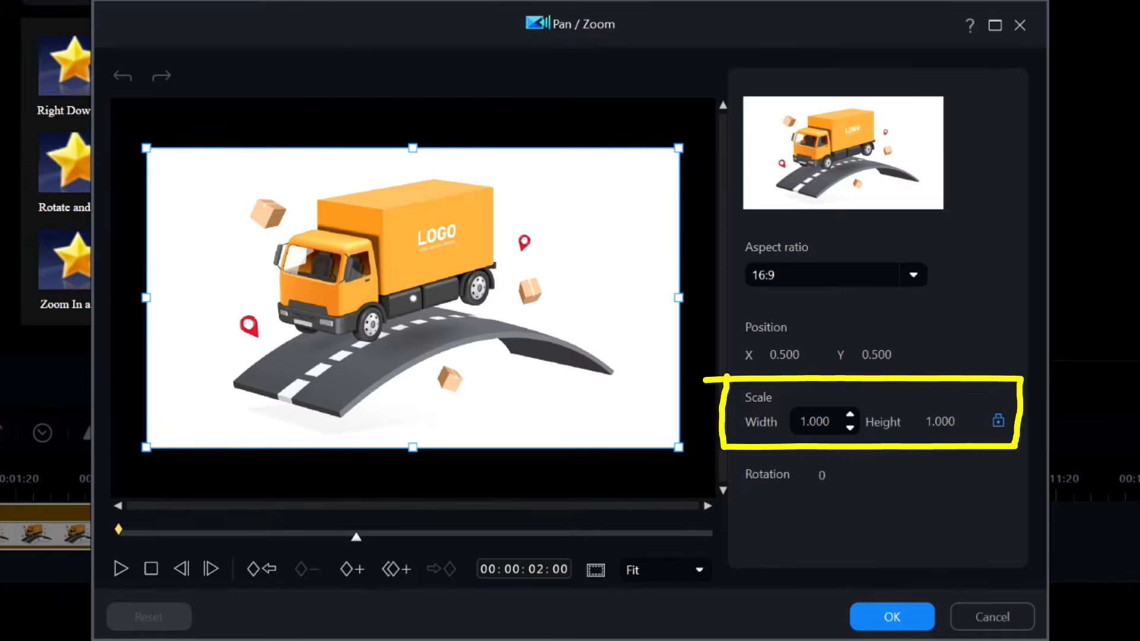
click(803, 420)
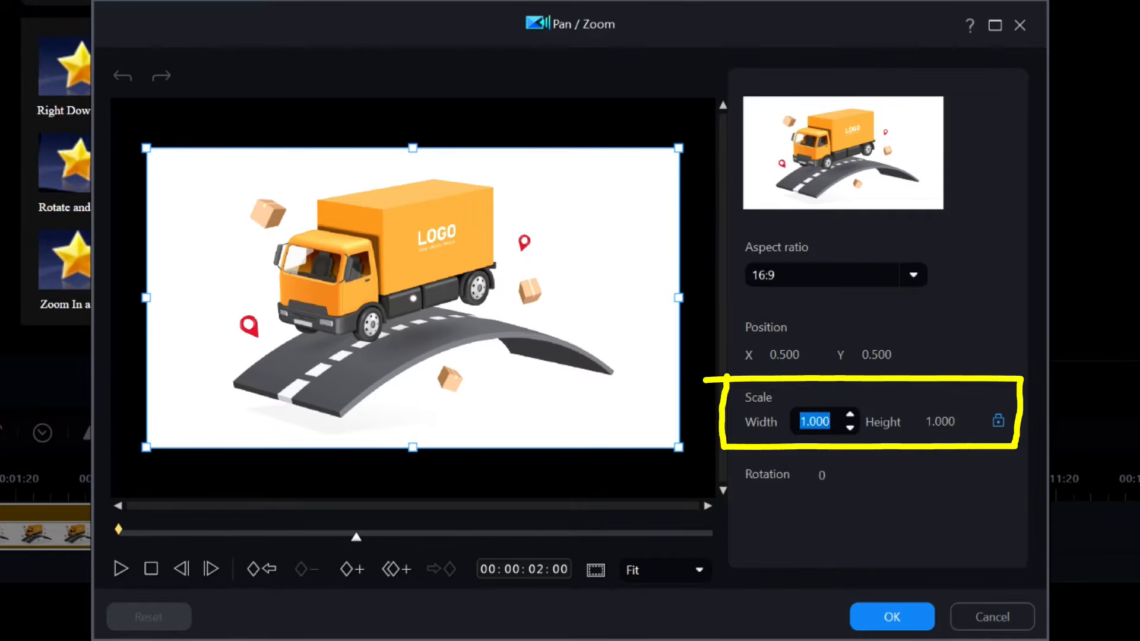
text(4)
key(Return)
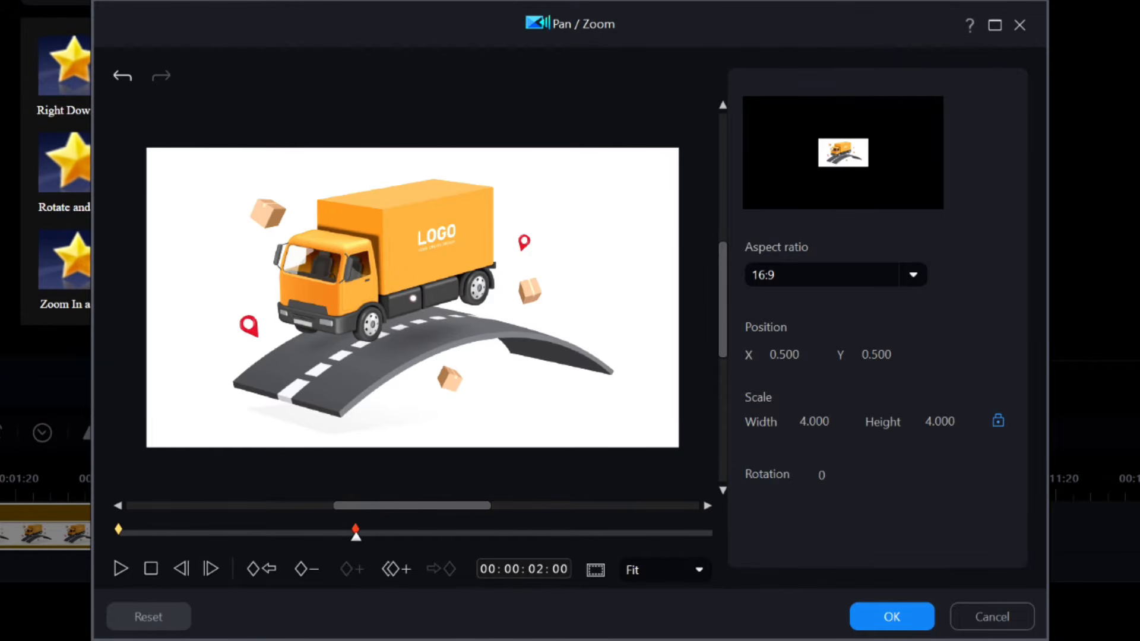
Move to 00:00:04:00 and add a keyframe duplicated from the previous keyframe.
click(537, 569)
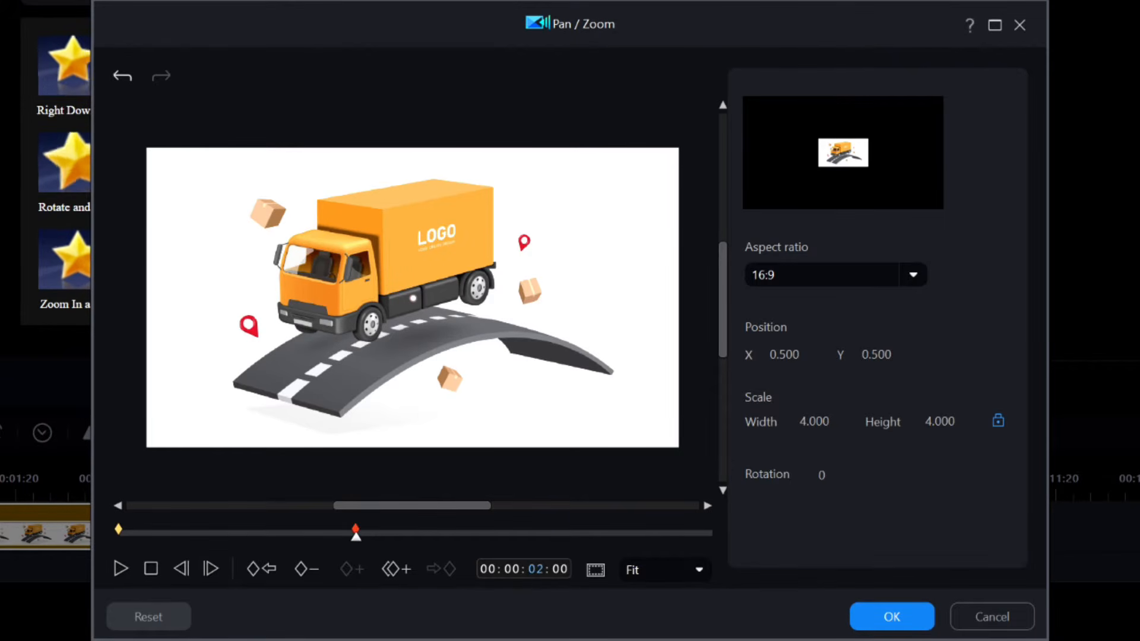
text(4)
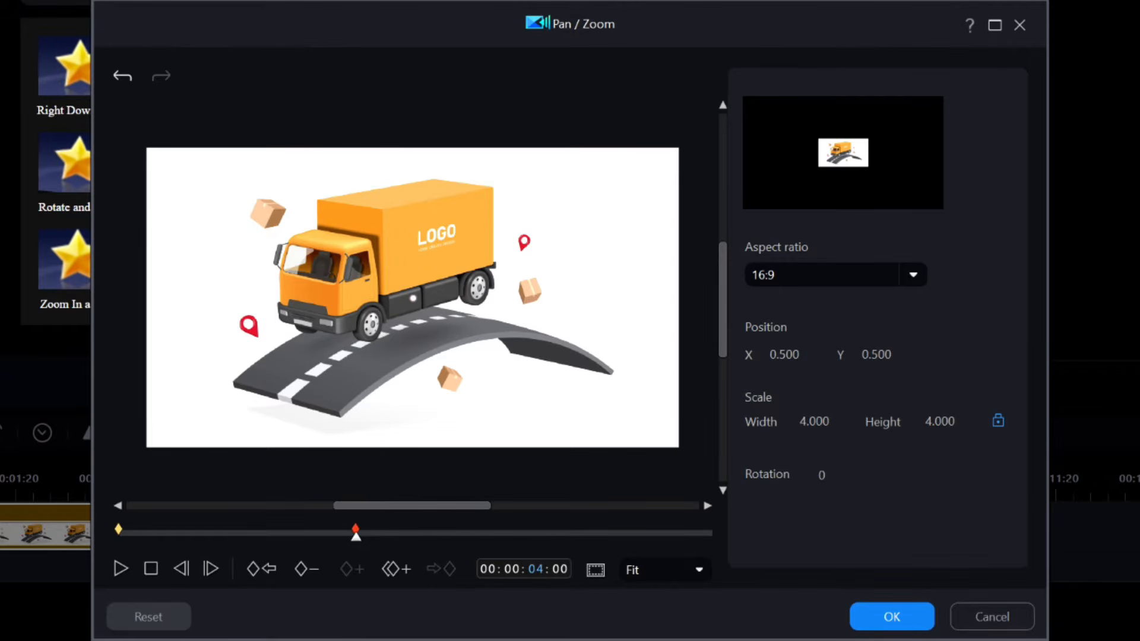
key(Return)
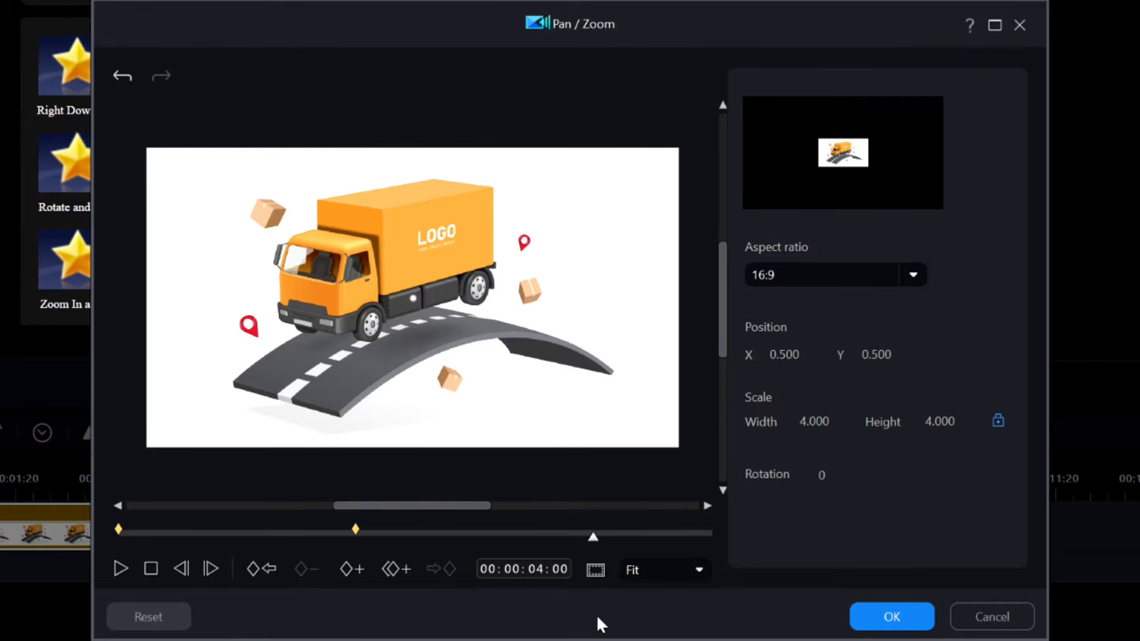
click(392, 570)
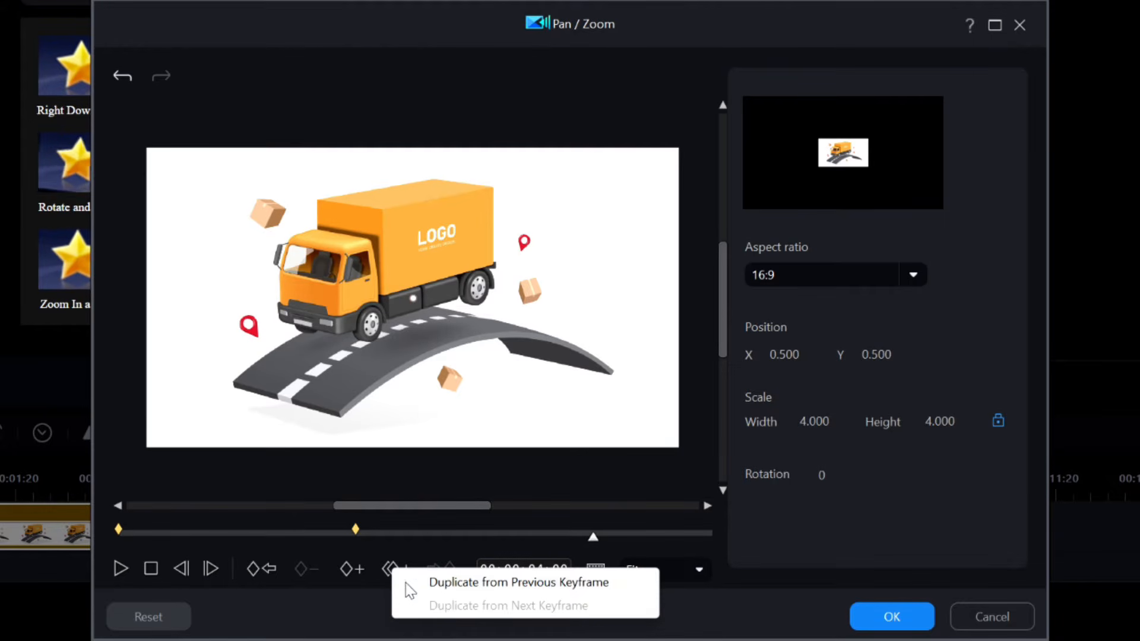
click(463, 583)
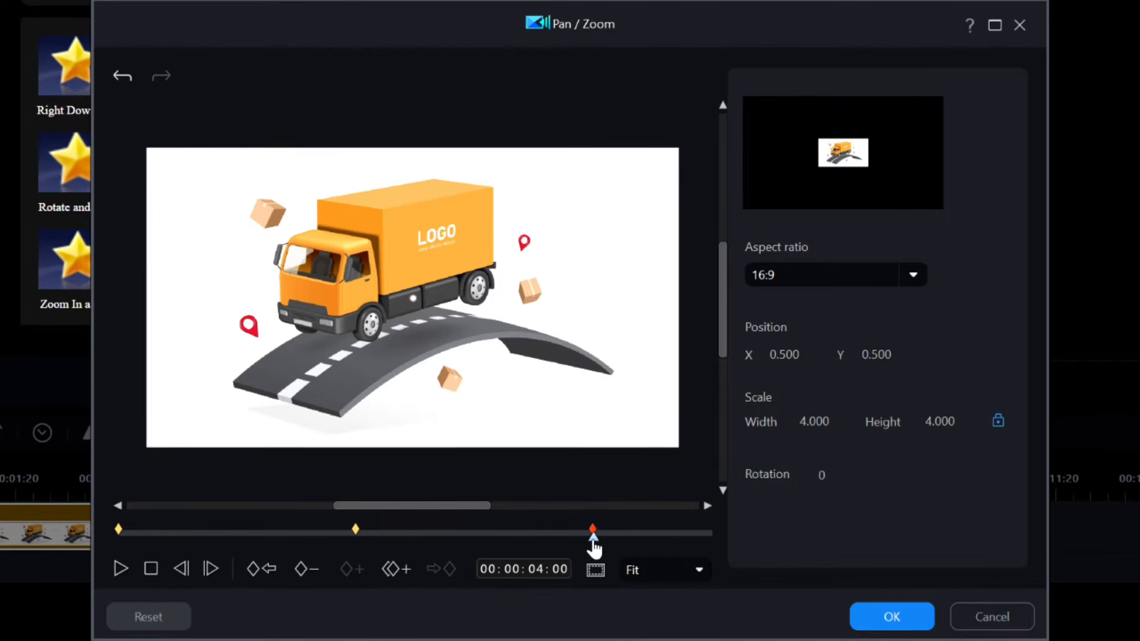
Move to the end at 00:00:05:00, set the scale width to 1, apply the Pan / Zoom settings and preview.
drag(593, 541, 737, 544)
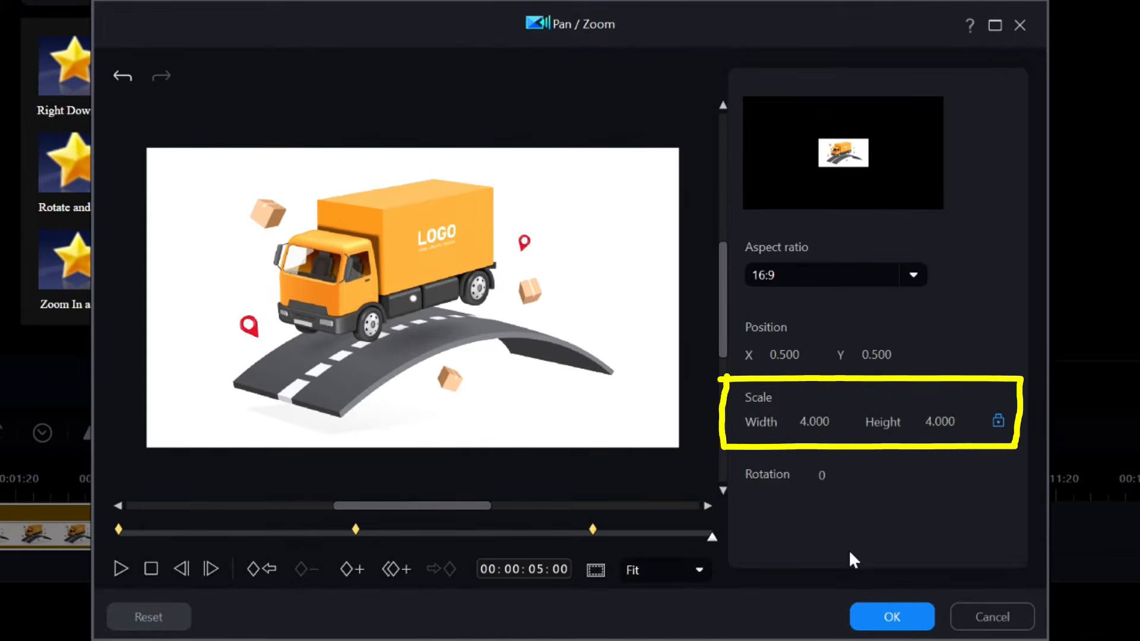
double_click(807, 420)
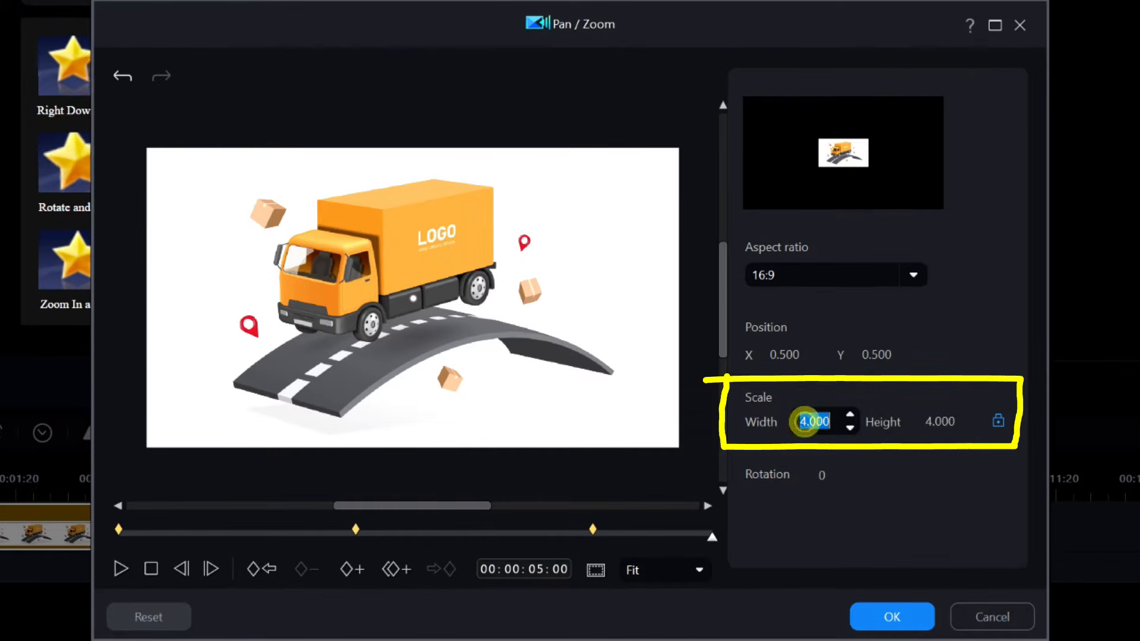
key(BackSpace)
text(1)
key(Return)
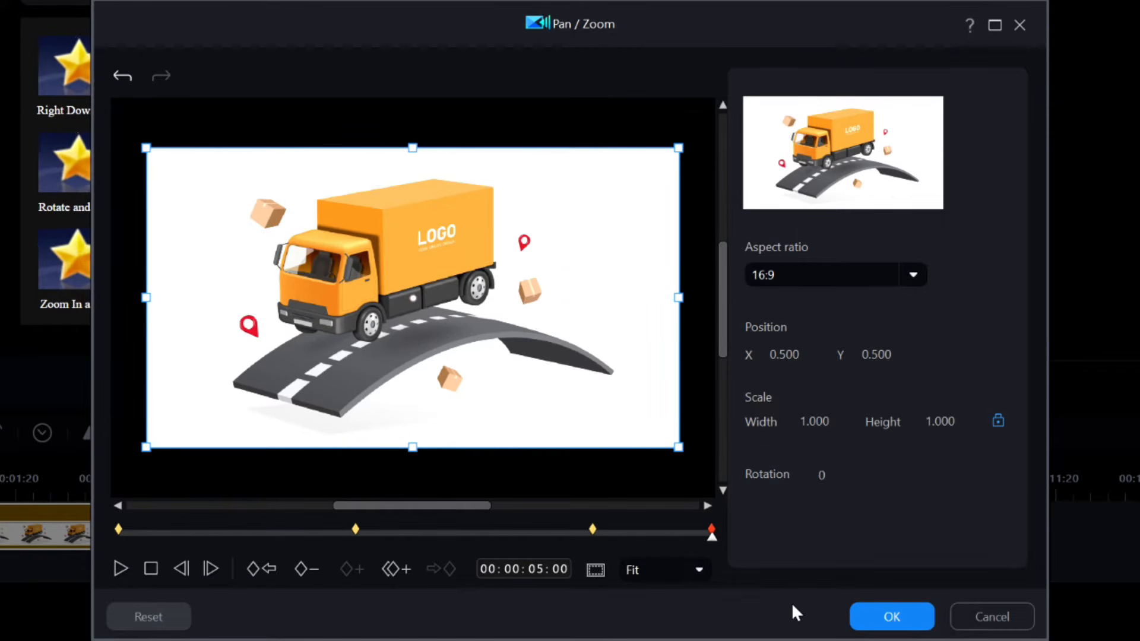
click(884, 620)
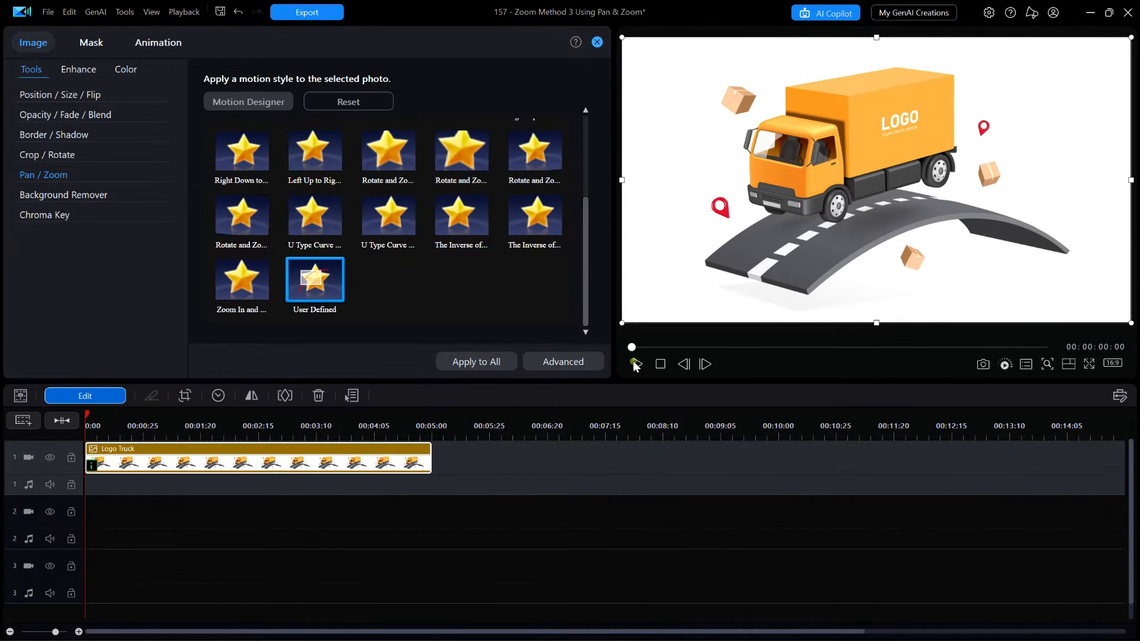
click(637, 366)
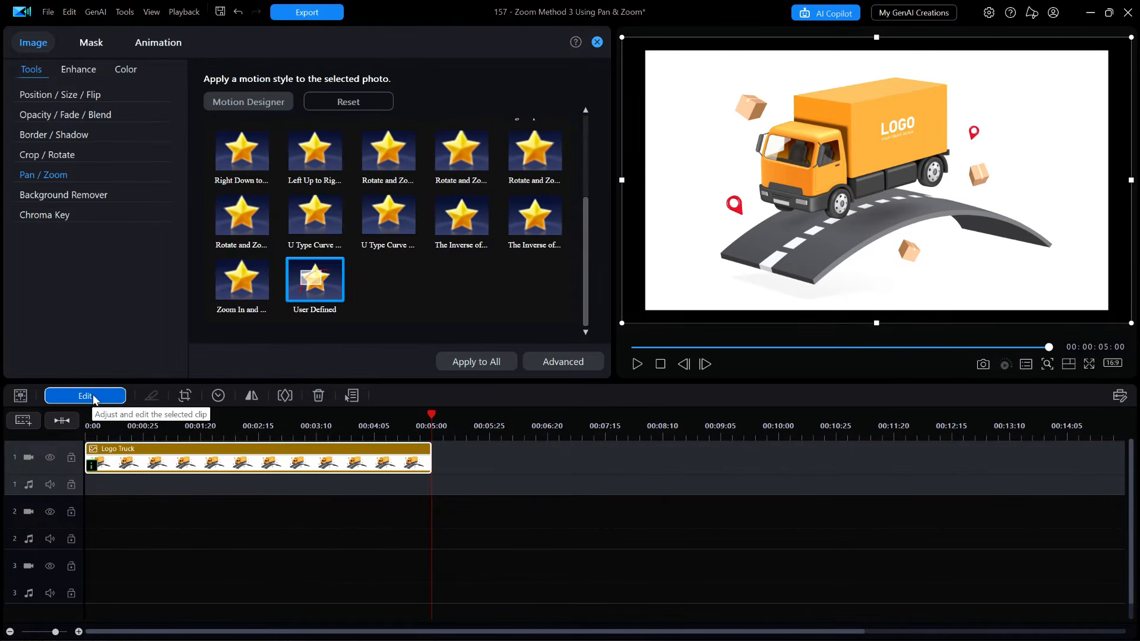
Reopen the Pan / Zoom editor and set the 2-second keyframe's scale width to 0.25.
click(92, 468)
click(129, 482)
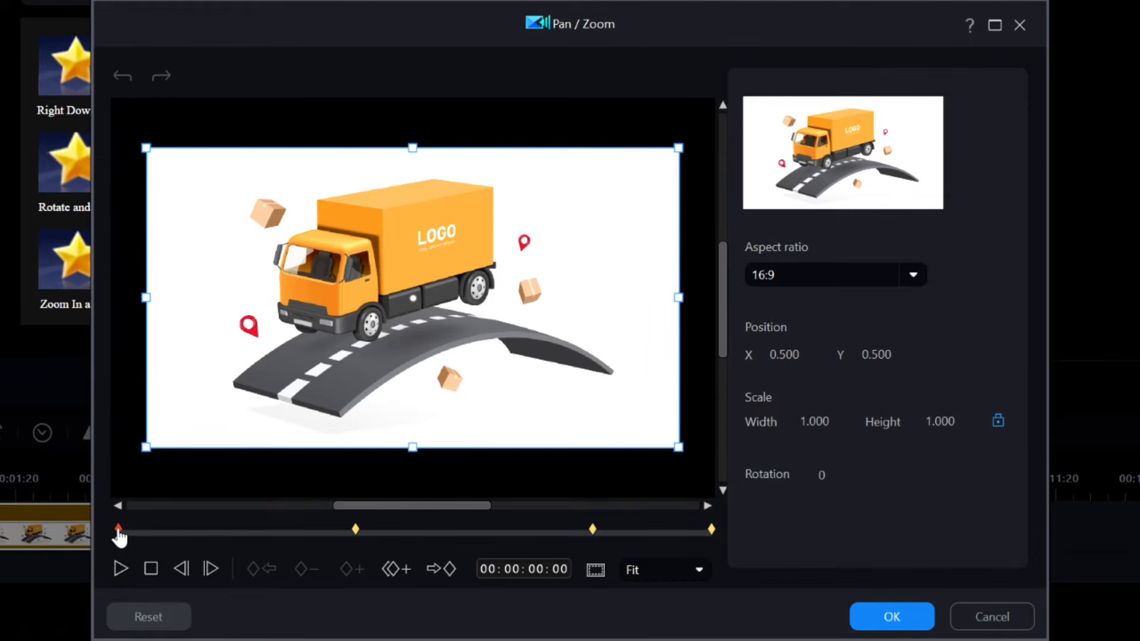
click(355, 530)
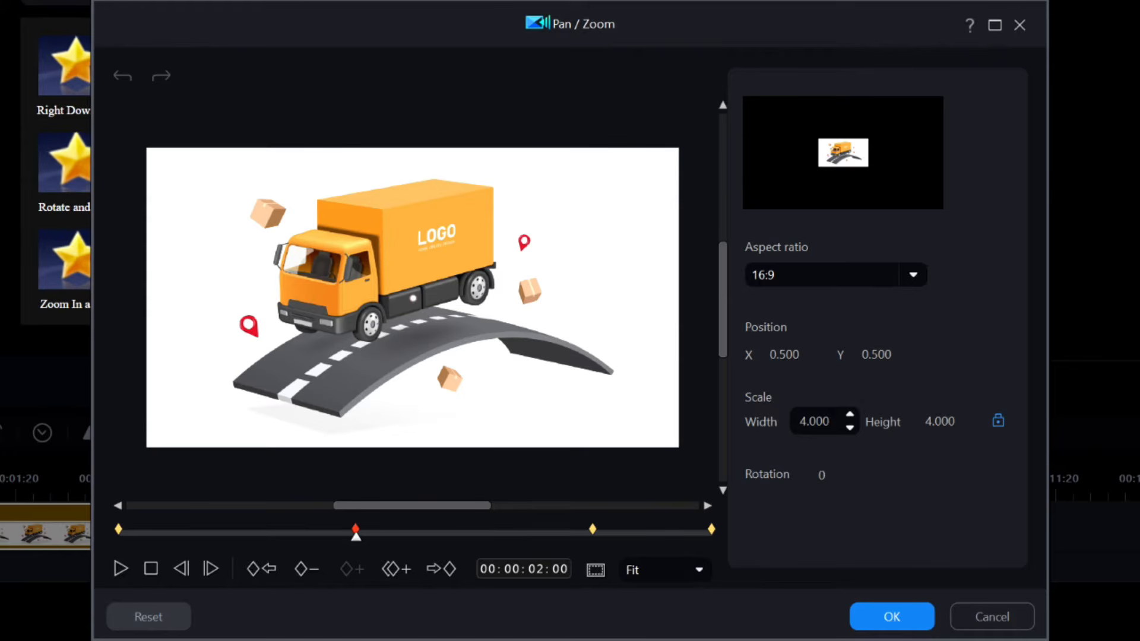
click(814, 421)
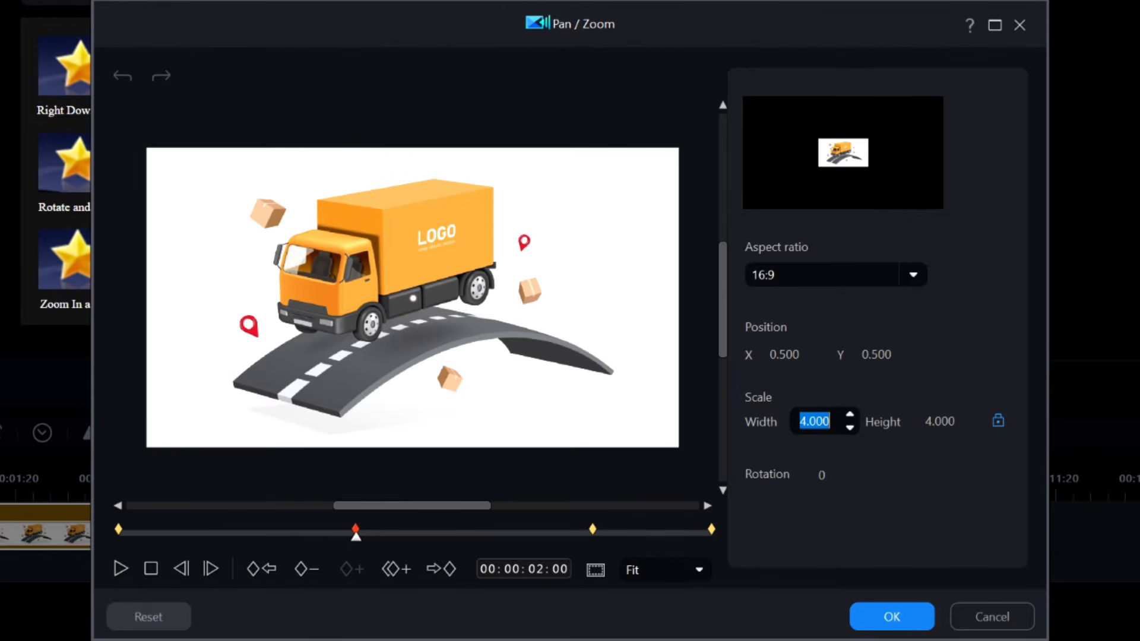
text(0.25)
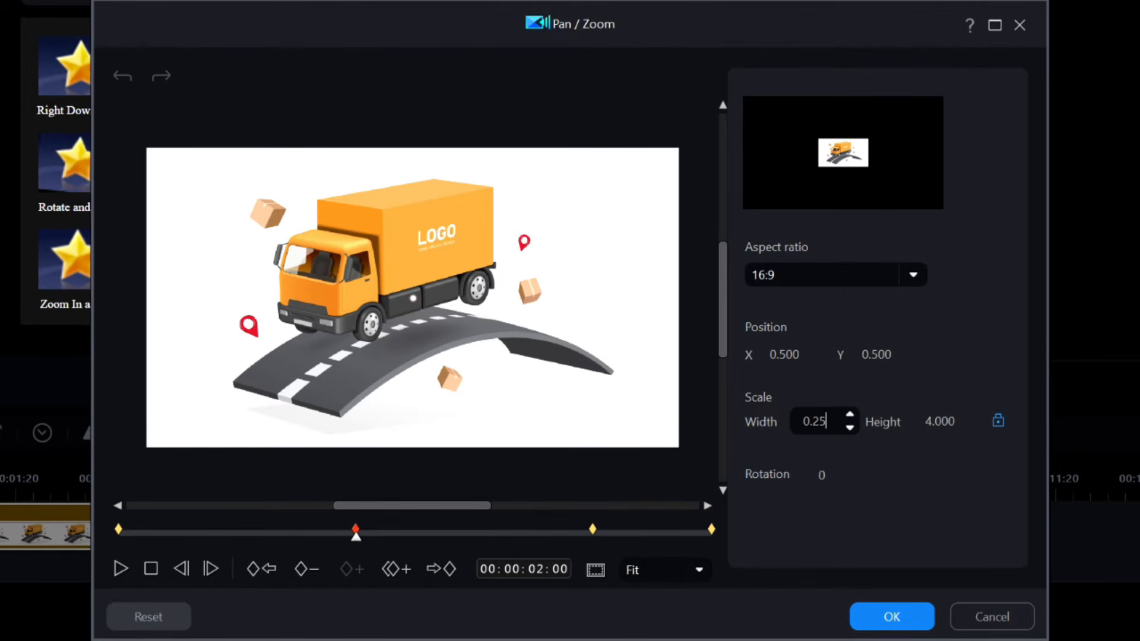
key(Return)
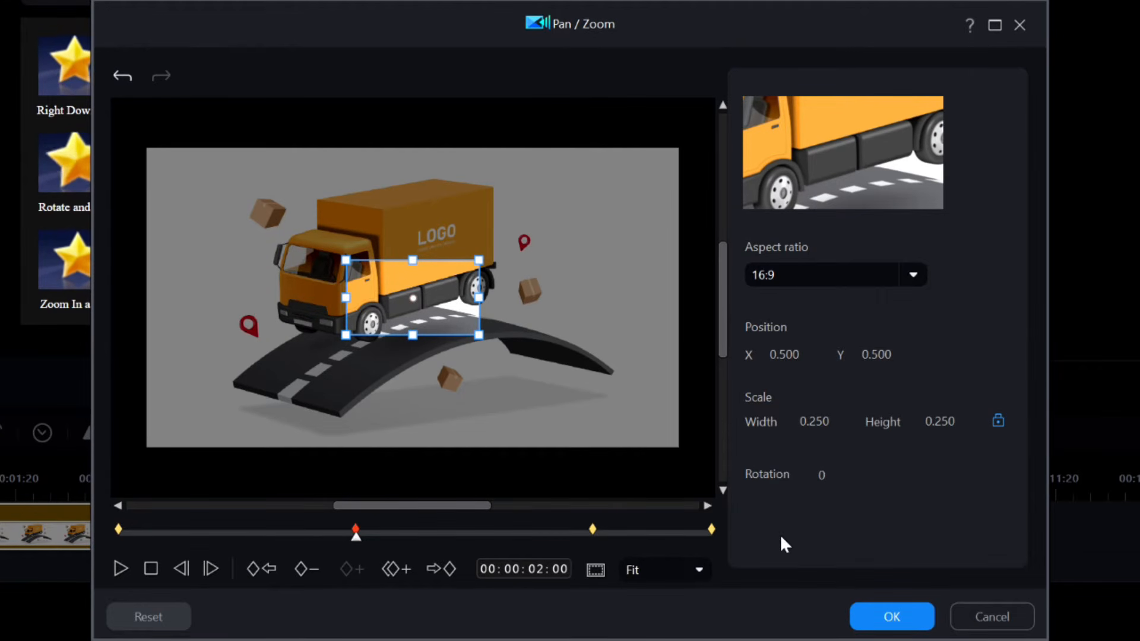
Set the 4-second keyframe's scale width to 0.250 and return the playhead to the start.
click(593, 530)
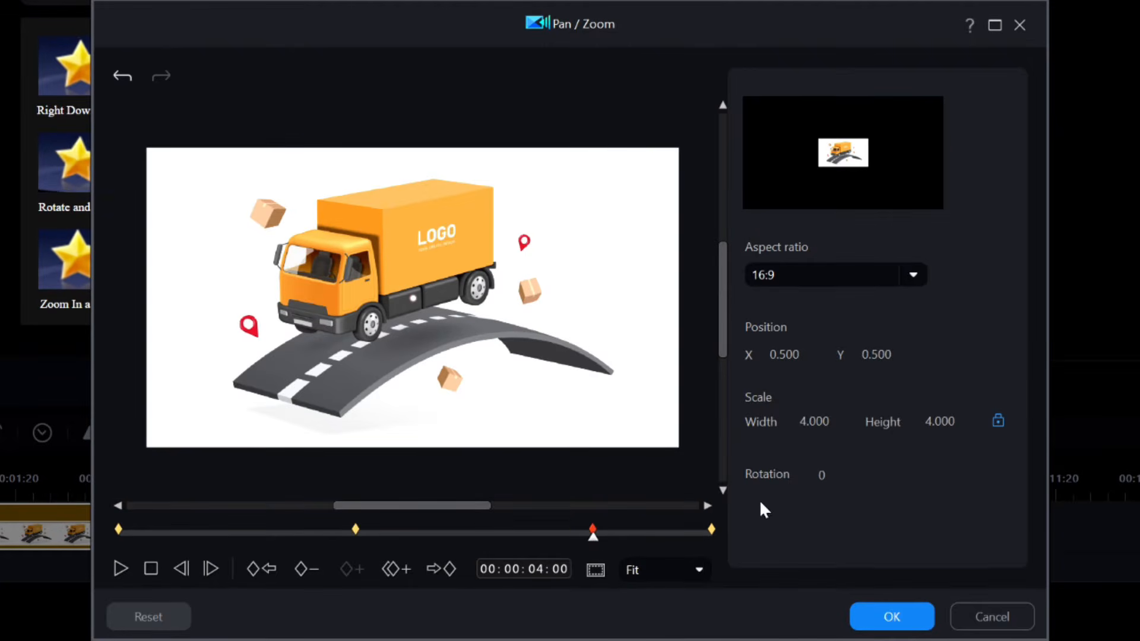
double_click(812, 420)
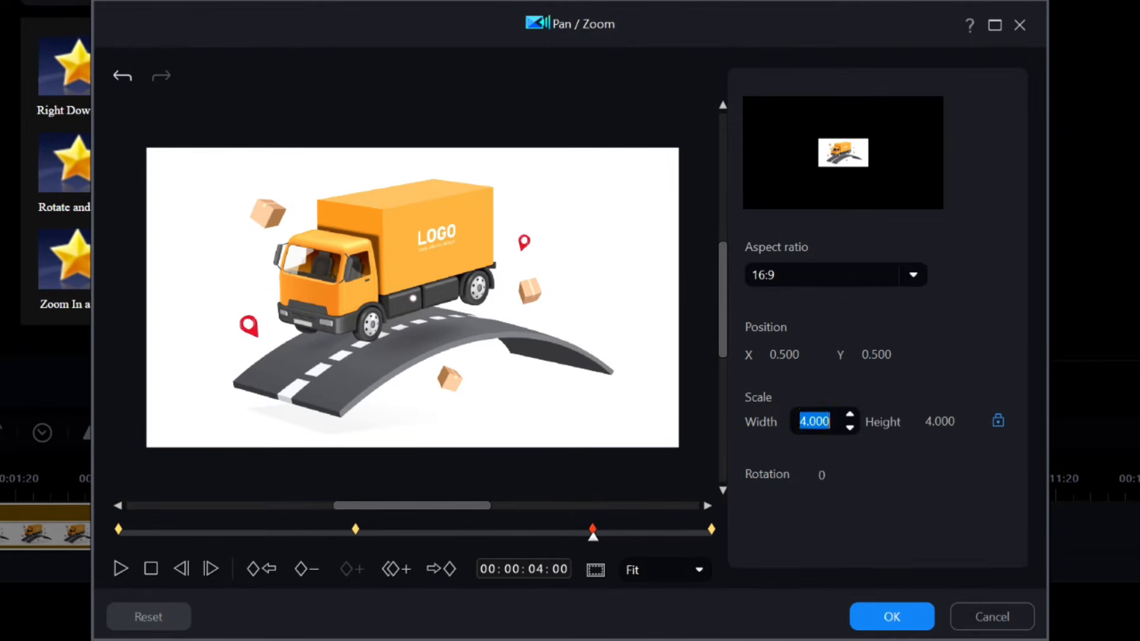
text(0.250)
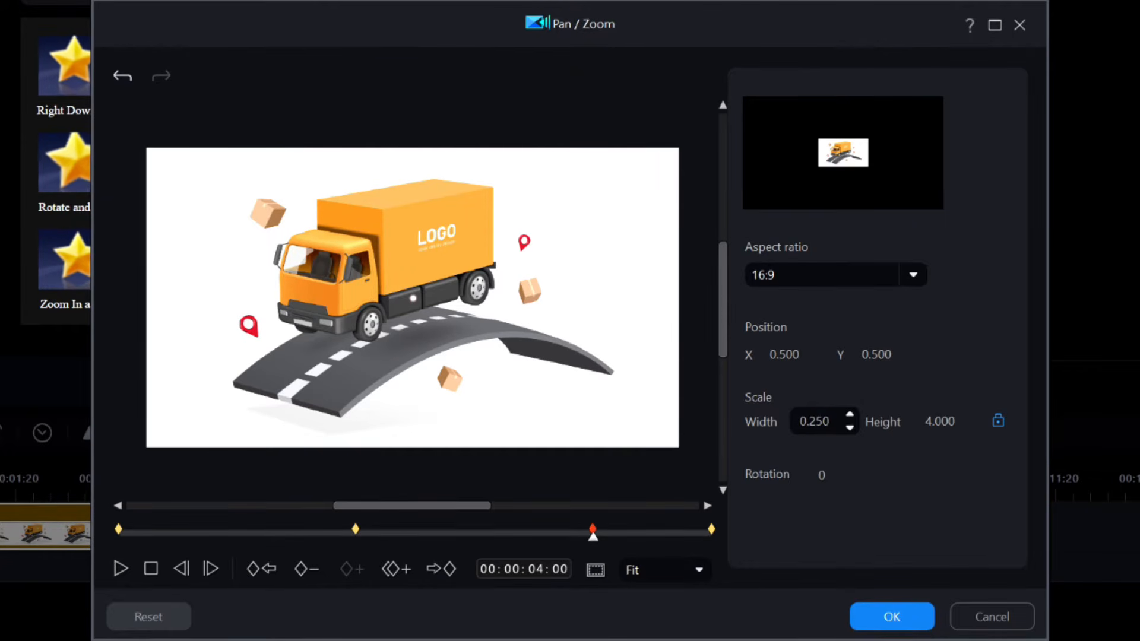
key(Return)
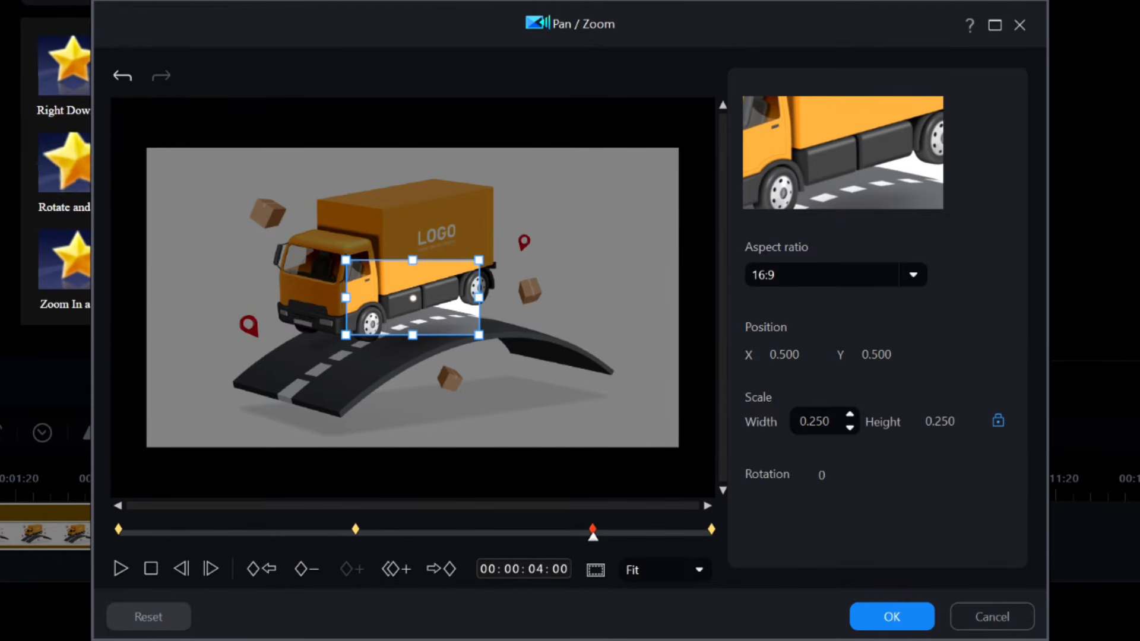
click(151, 569)
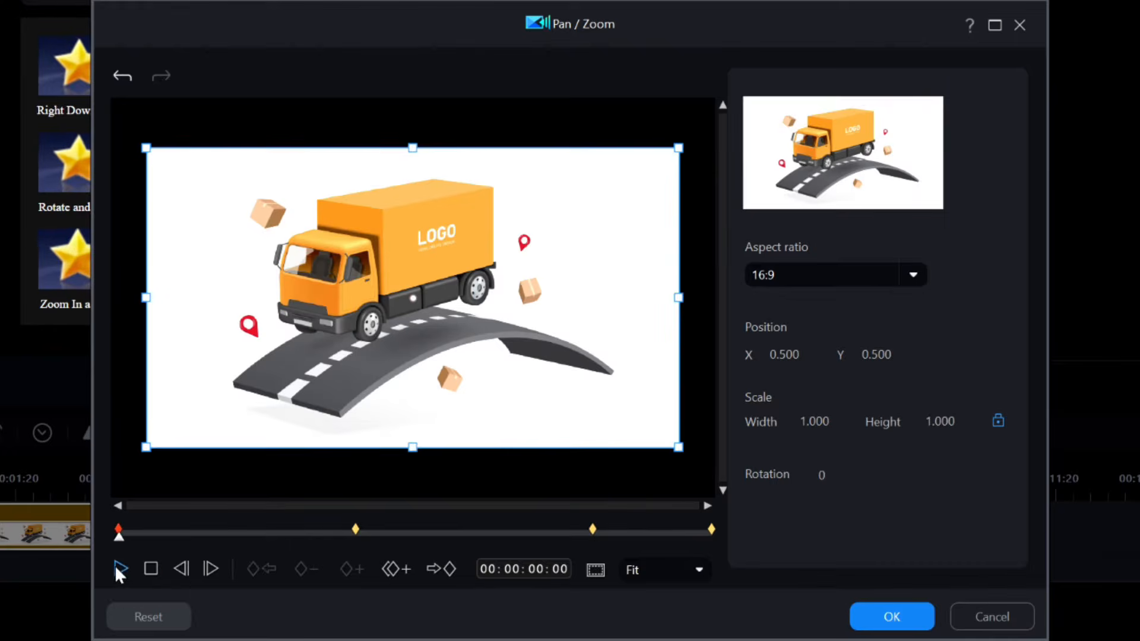
Select the 4-second keyframe and move its frame onto the truck cab, at position X 0.387, Y 0.395.
click(119, 568)
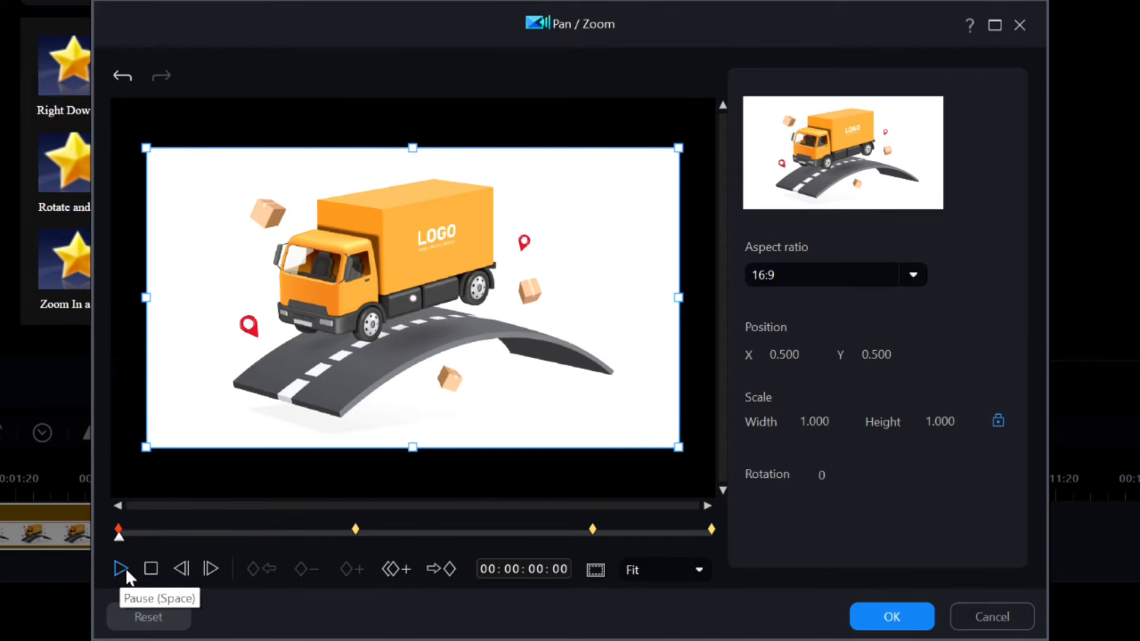
click(593, 529)
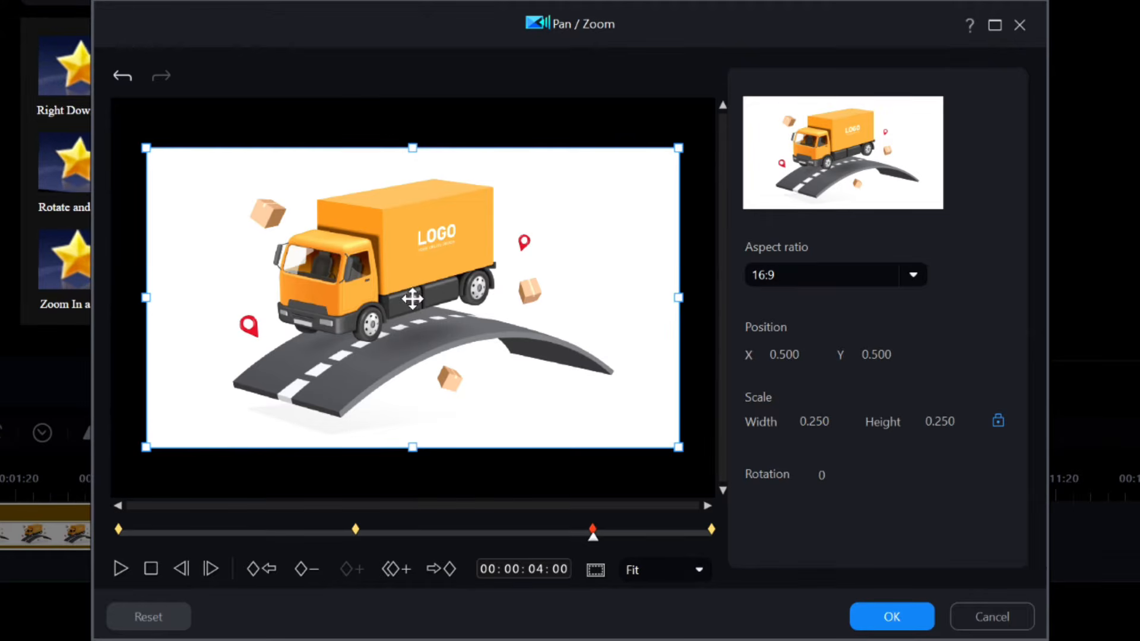
drag(413, 298, 352, 267)
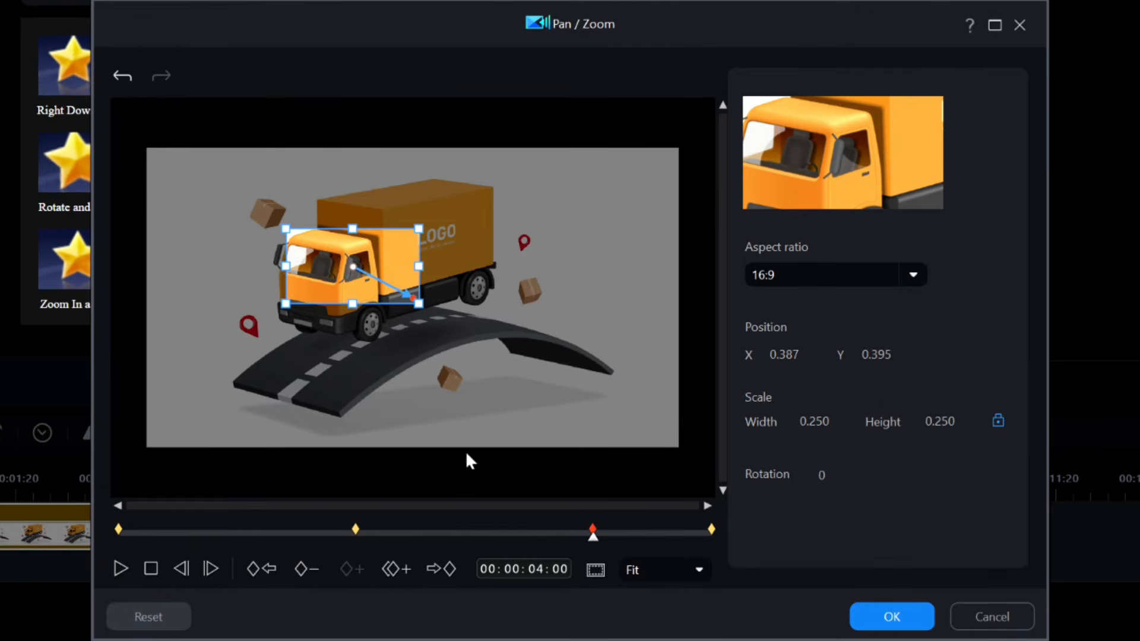
Preview the Pan / Zoom animation from the start, apply the settings, and play the clip in the main preview.
click(151, 568)
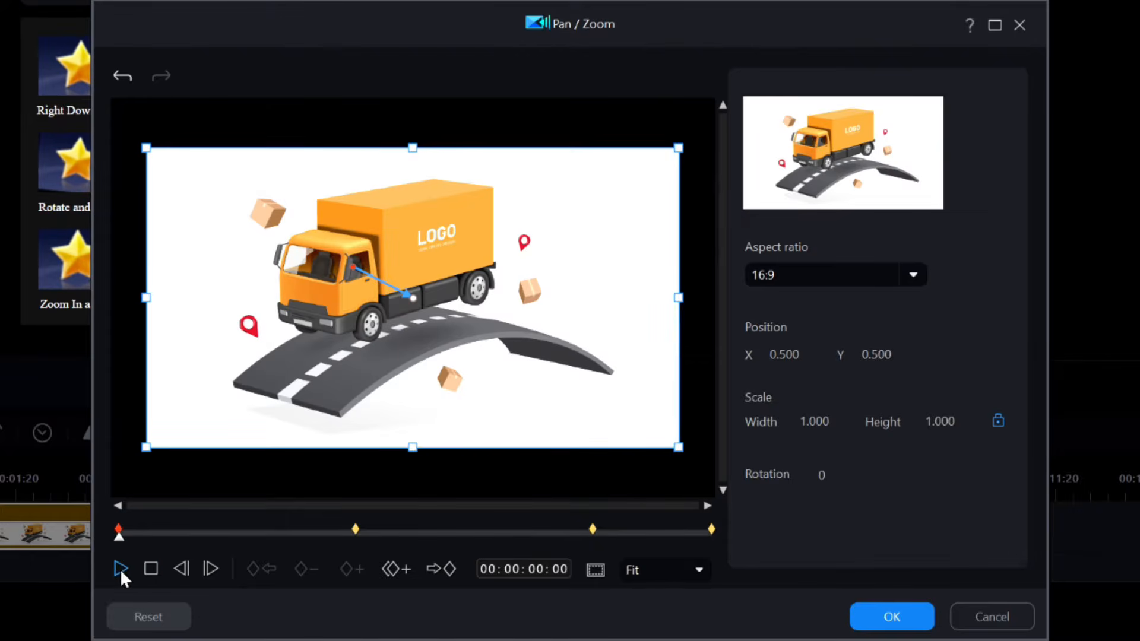
click(120, 569)
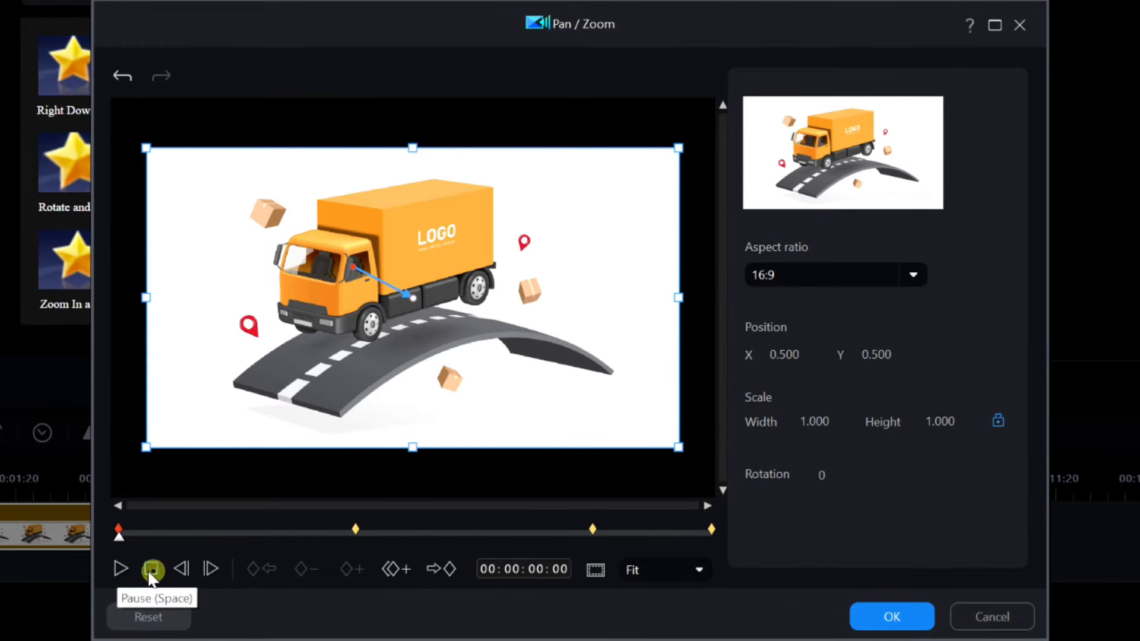
click(119, 571)
click(114, 571)
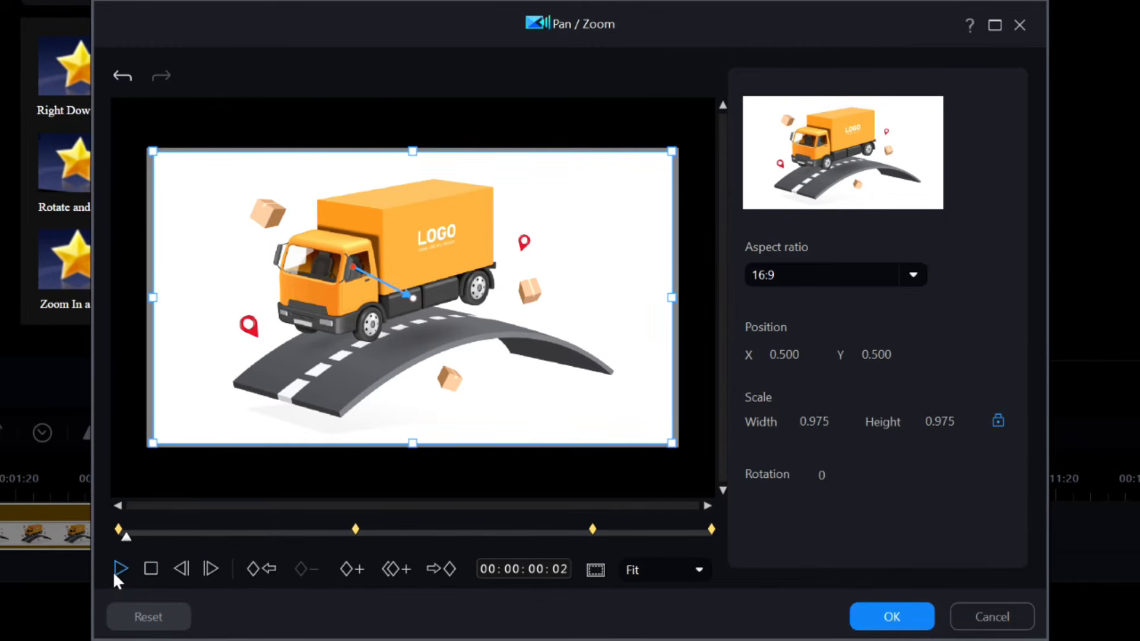
click(904, 622)
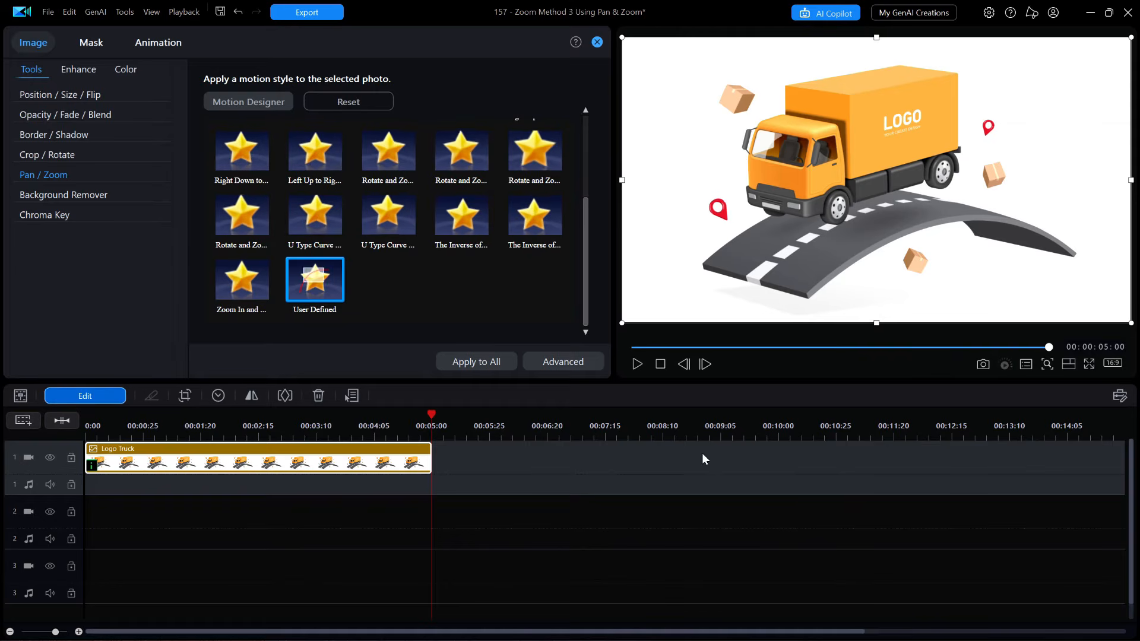
click(660, 364)
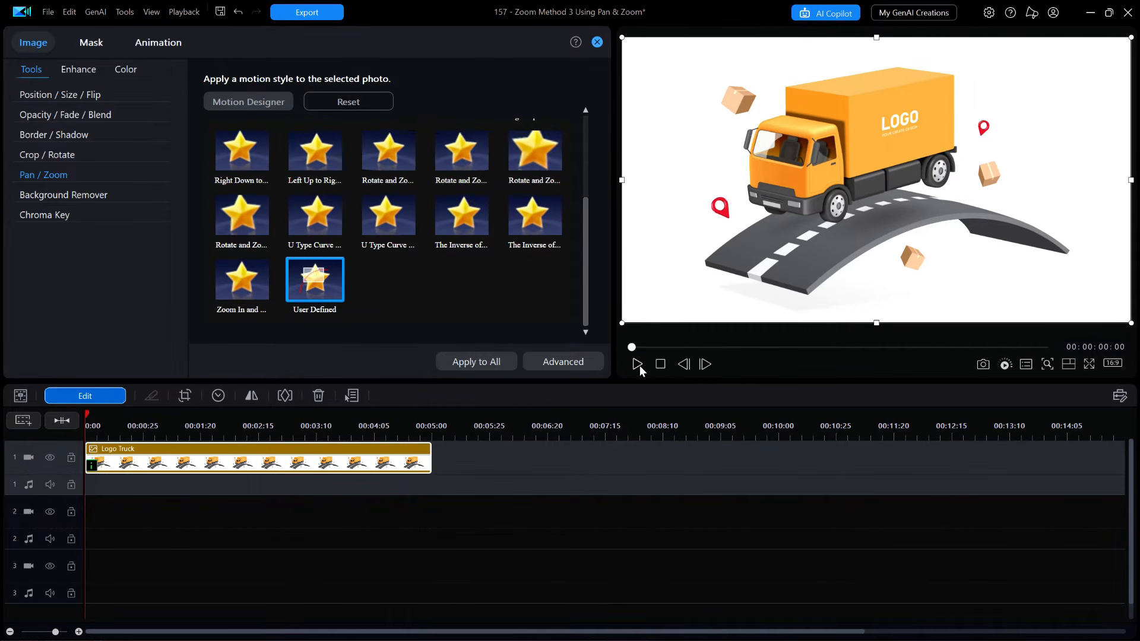
click(637, 364)
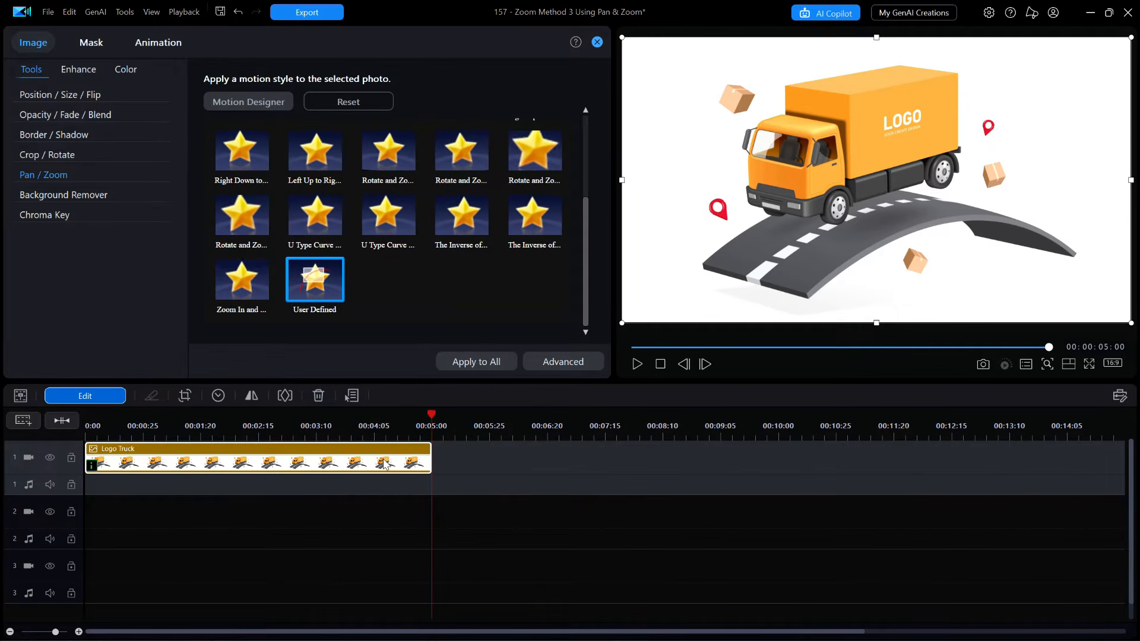
Delete the Logo Truck clip and place Santa Cruz.mp4 on the first video track.
key(Delete)
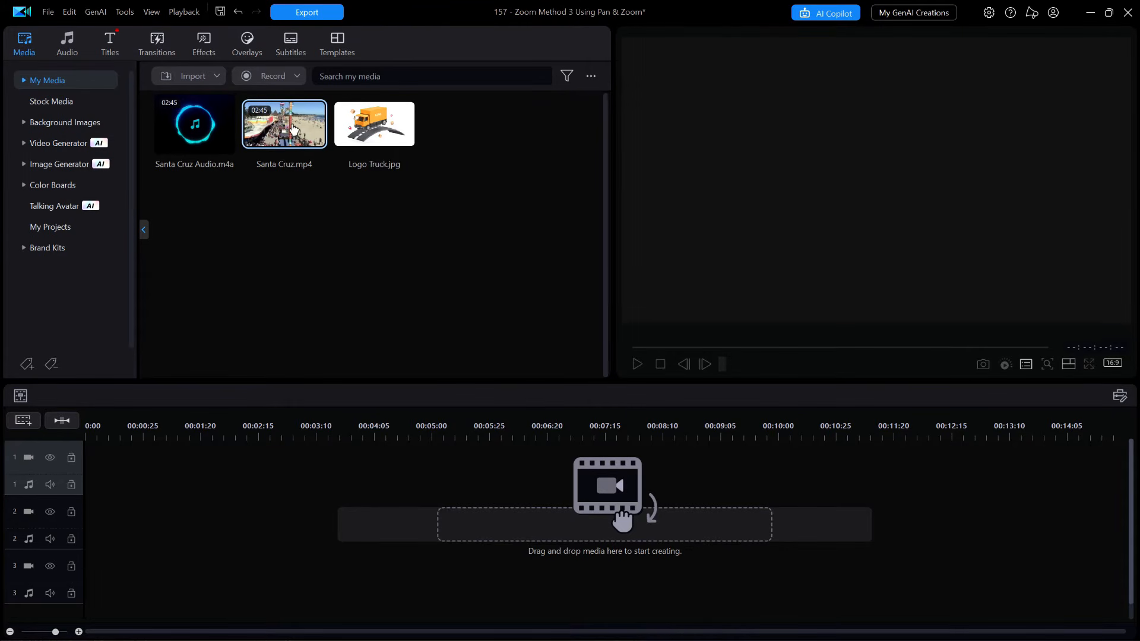
drag(293, 128, 42, 463)
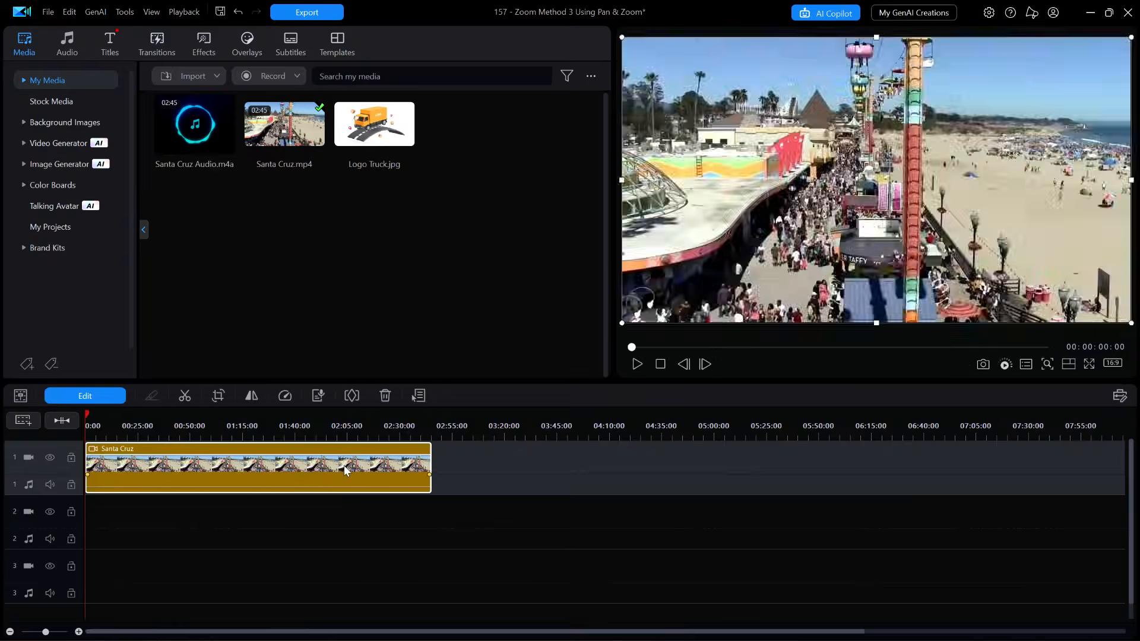
drag(295, 427, 502, 432)
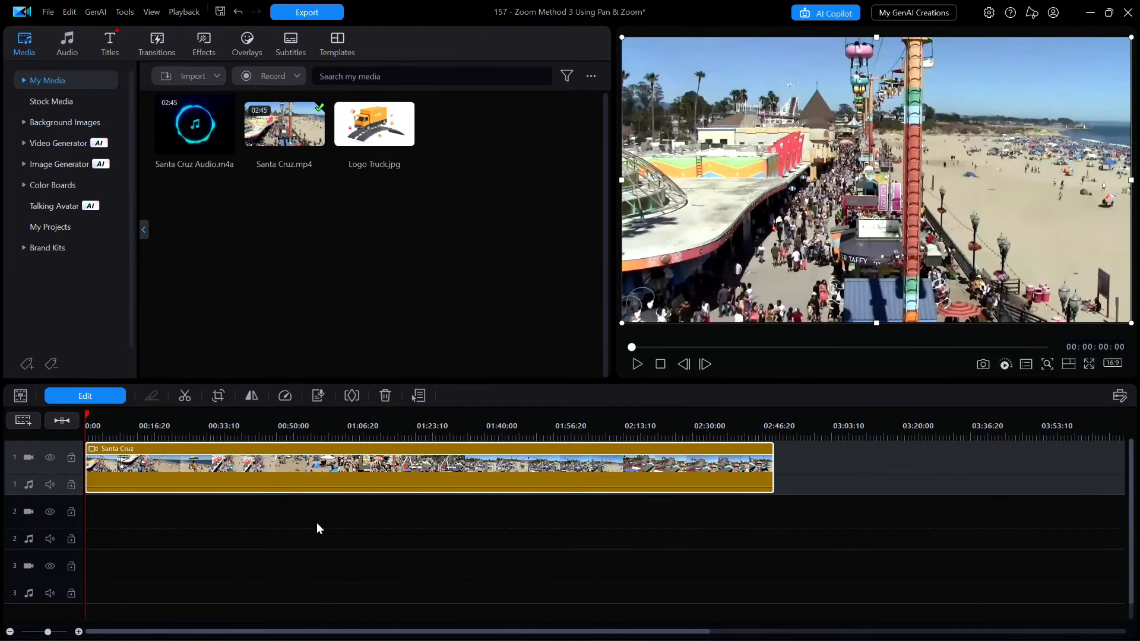
Open Pan / Zoom for the Santa Cruz clip, go to 00:00:02:00 and shrink the frame to about 0.253 scale.
click(97, 398)
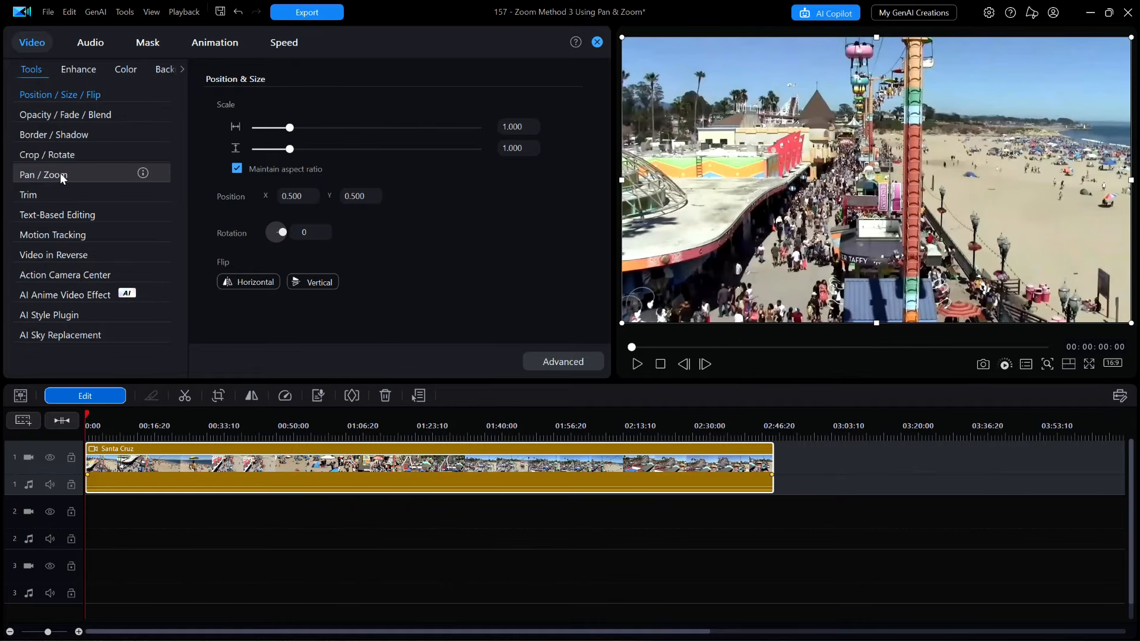
click(59, 173)
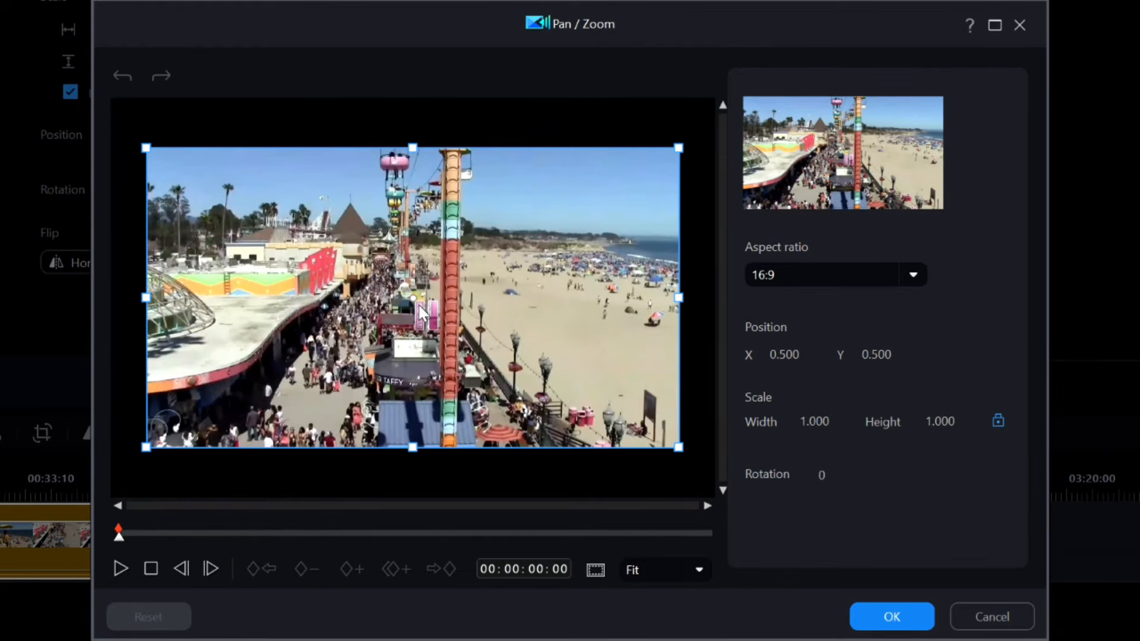
click(125, 538)
mouse_move(125, 538)
mouse_down()
mouse_move(141, 540)
mouse_move(119, 542)
mouse_move(132, 549)
mouse_move(115, 553)
mouse_move(128, 554)
mouse_up()
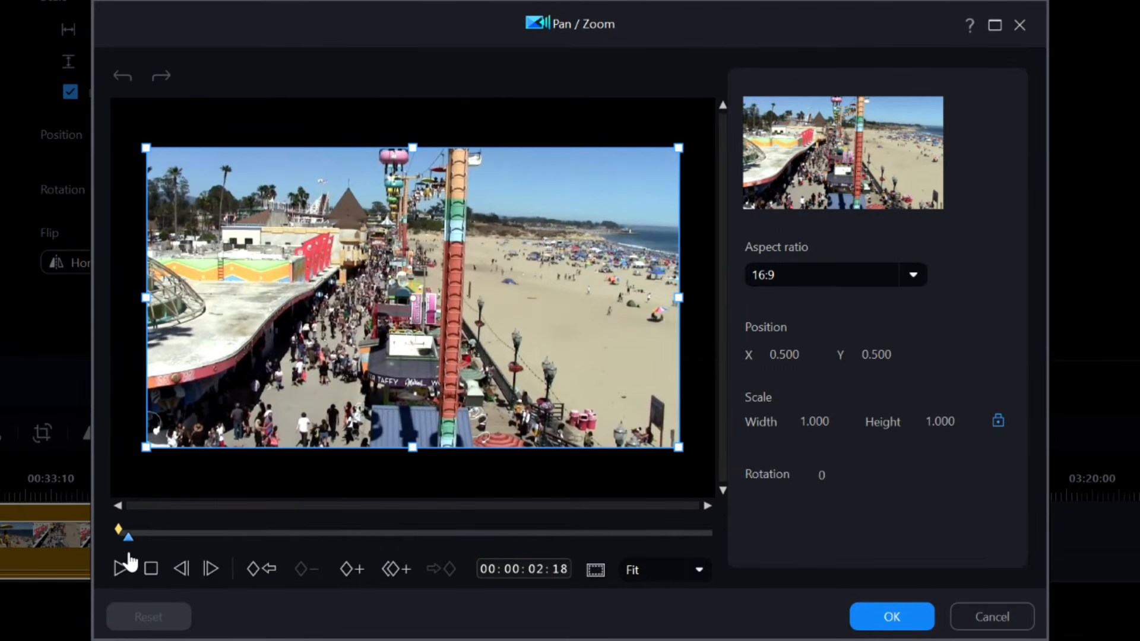
click(122, 568)
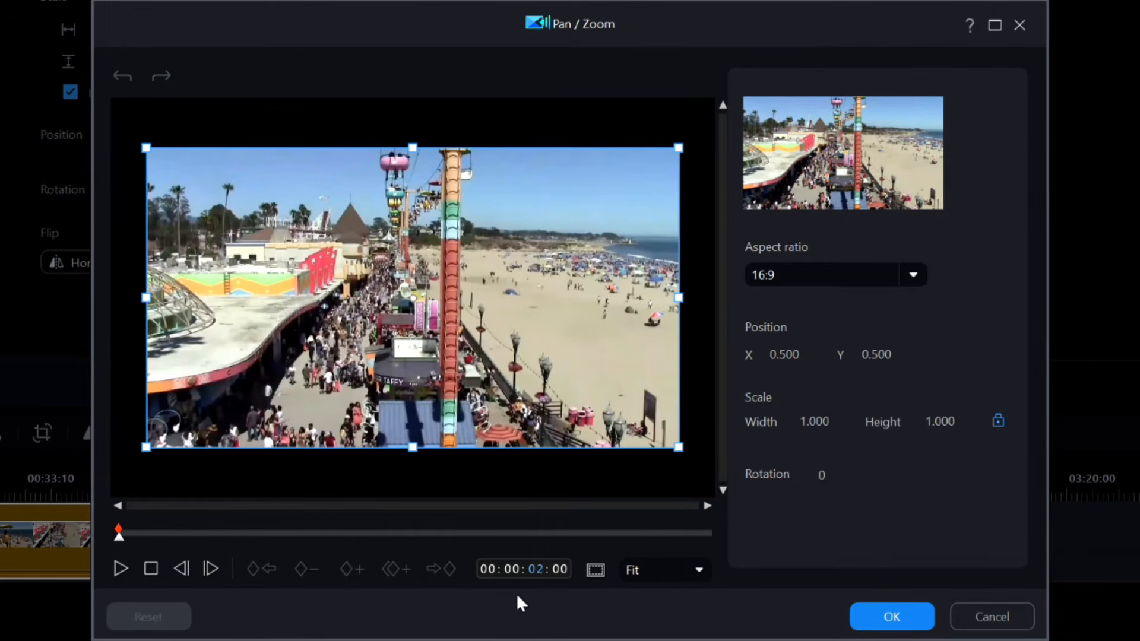
key(Return)
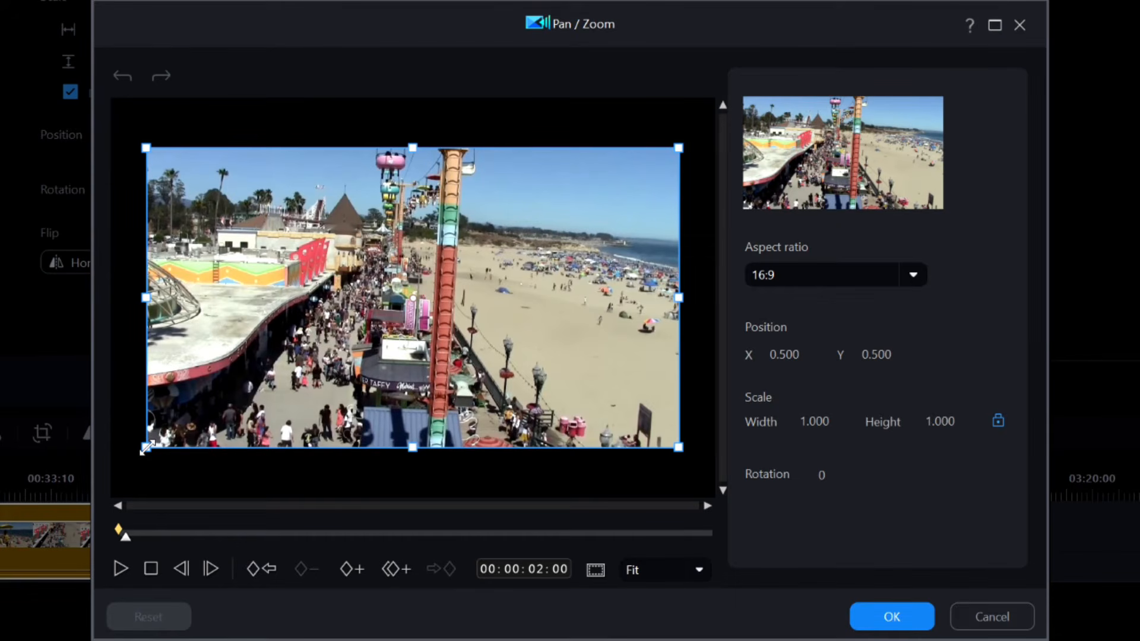
drag(147, 447, 271, 338)
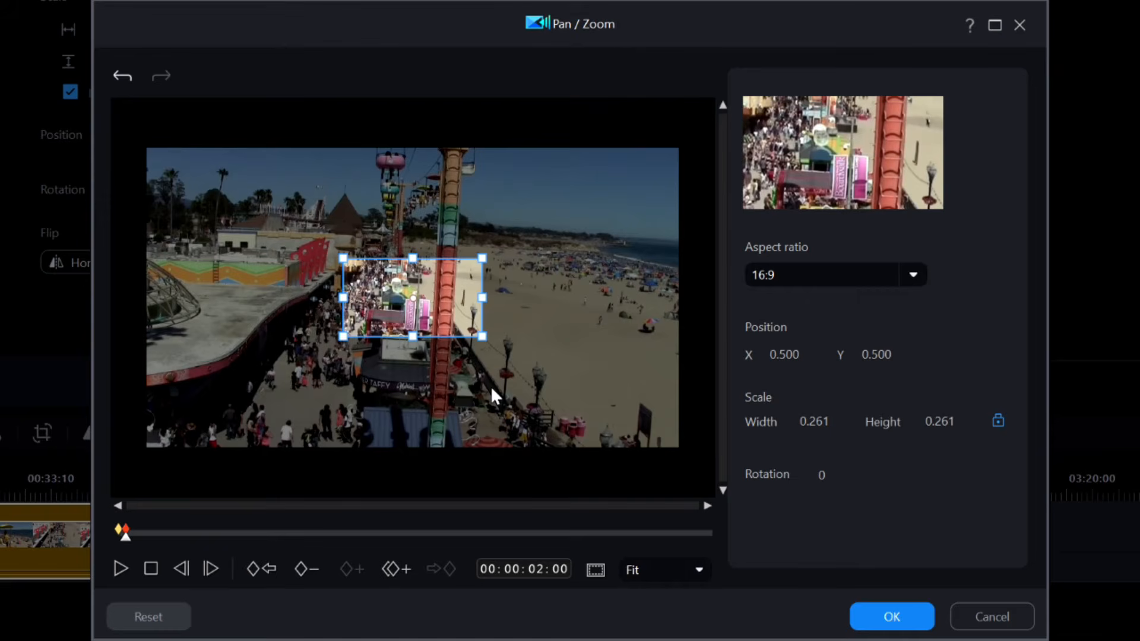
drag(483, 335, 482, 338)
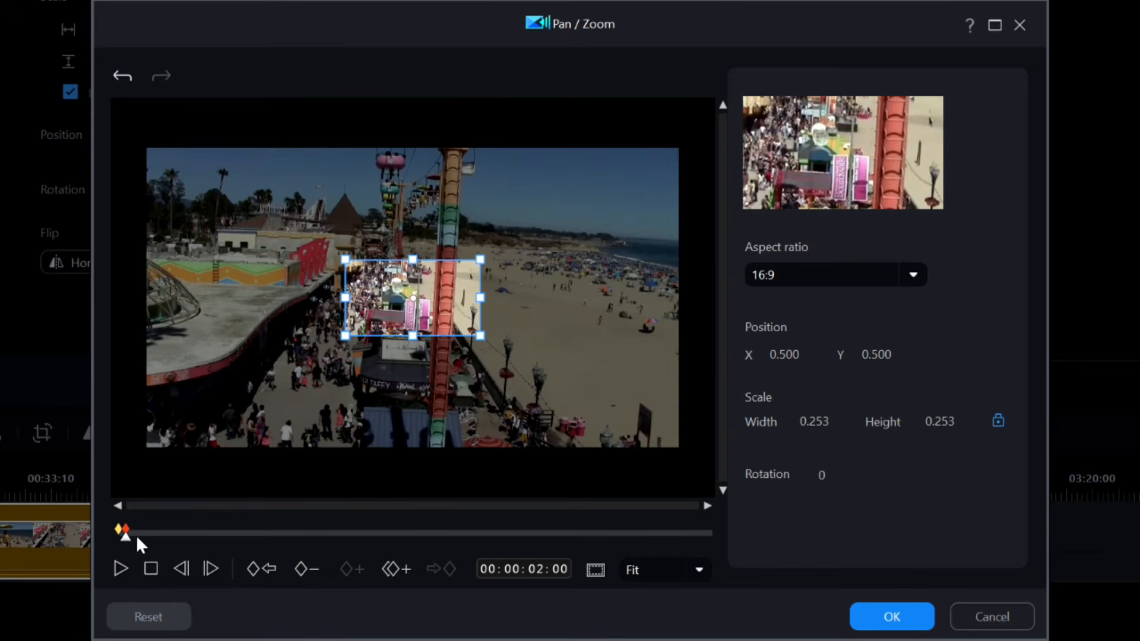
Move to 00:00:04:00 and add a keyframe duplicated from the previous keyframe.
click(536, 568)
key(Return)
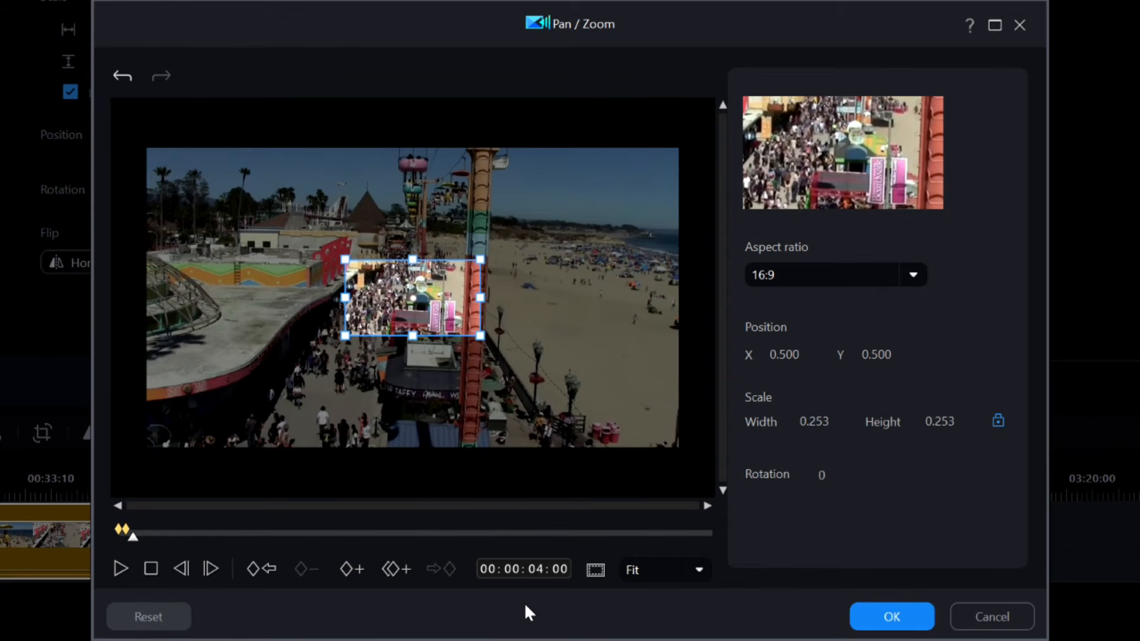
click(391, 568)
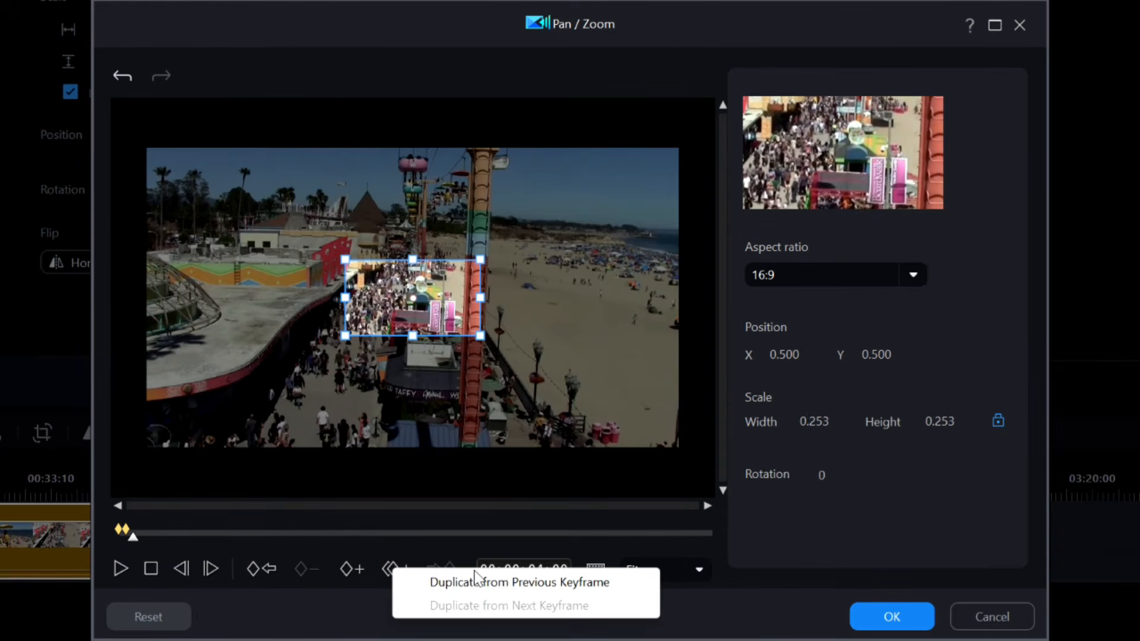
click(505, 583)
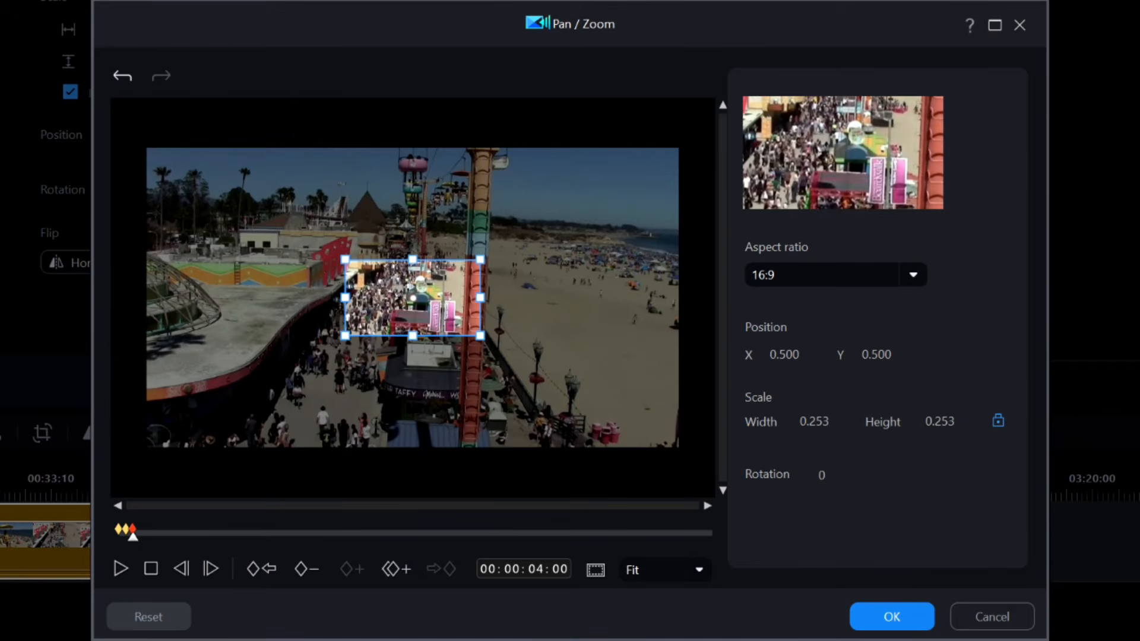
Move to 00:00:16:00, shrink the frame to about 0.132 scale and move it to X 0.825, Y 0.627 on the beach.
click(536, 567)
key(Return)
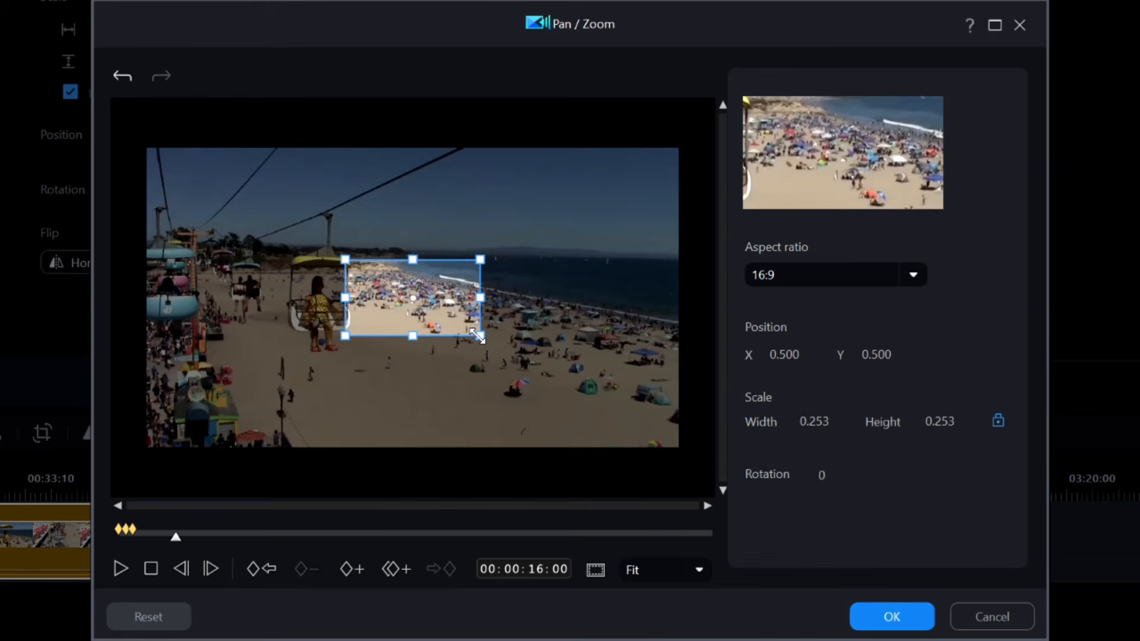
drag(478, 336, 462, 321)
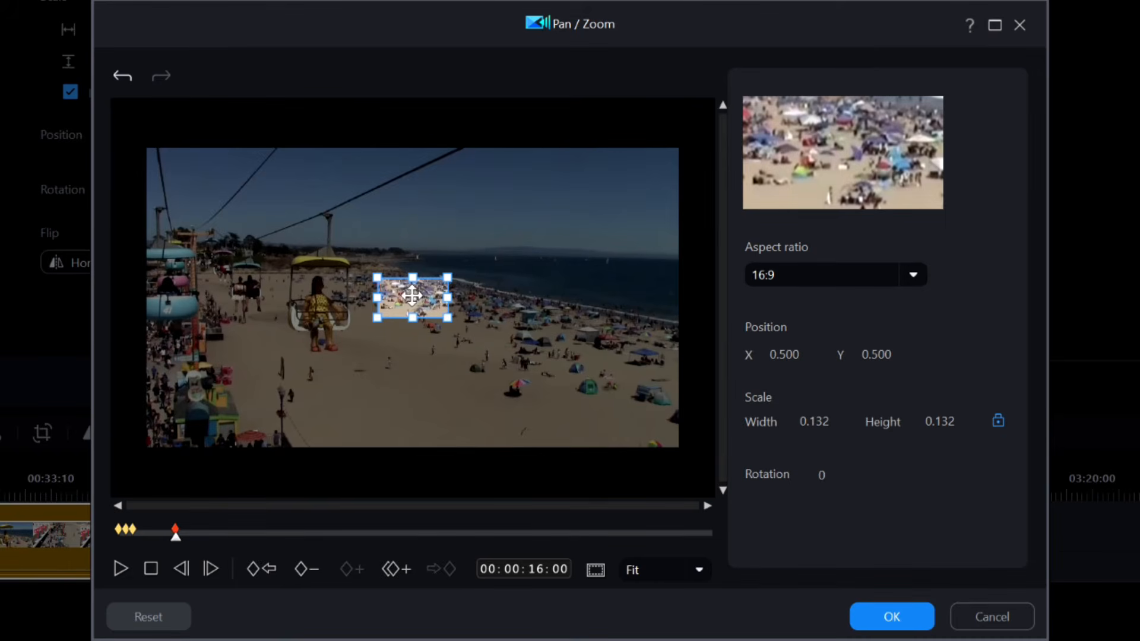
drag(414, 296, 587, 335)
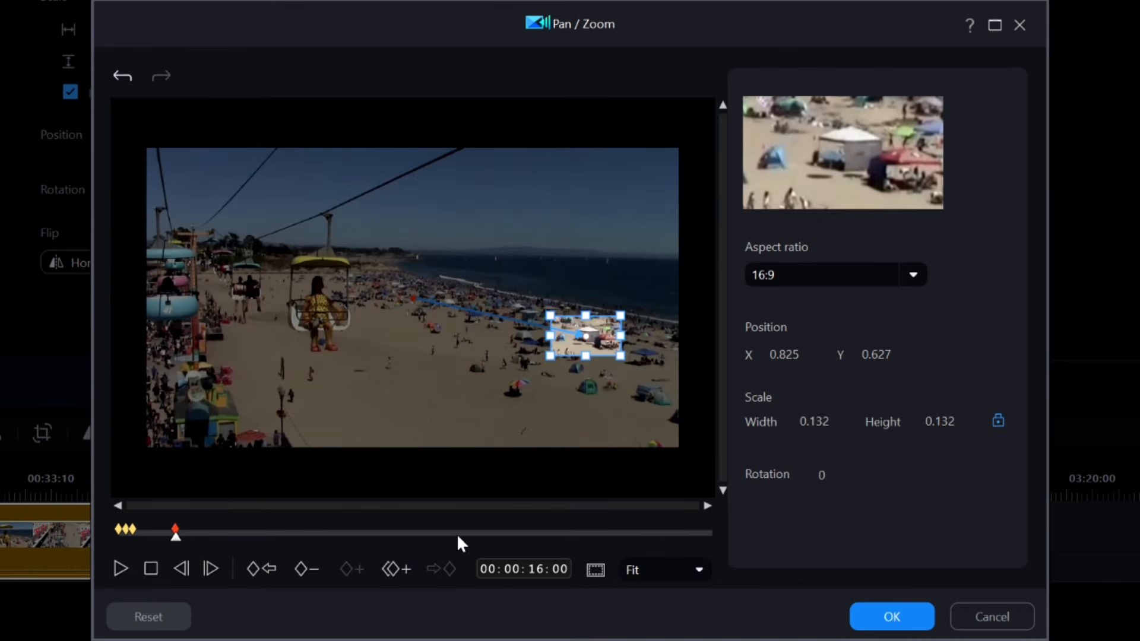
At 00:00:21:00, enlarge the frame to about 0.675 scale around the chairlift rider at X 0.397, Y 0.435, and apply.
click(536, 569)
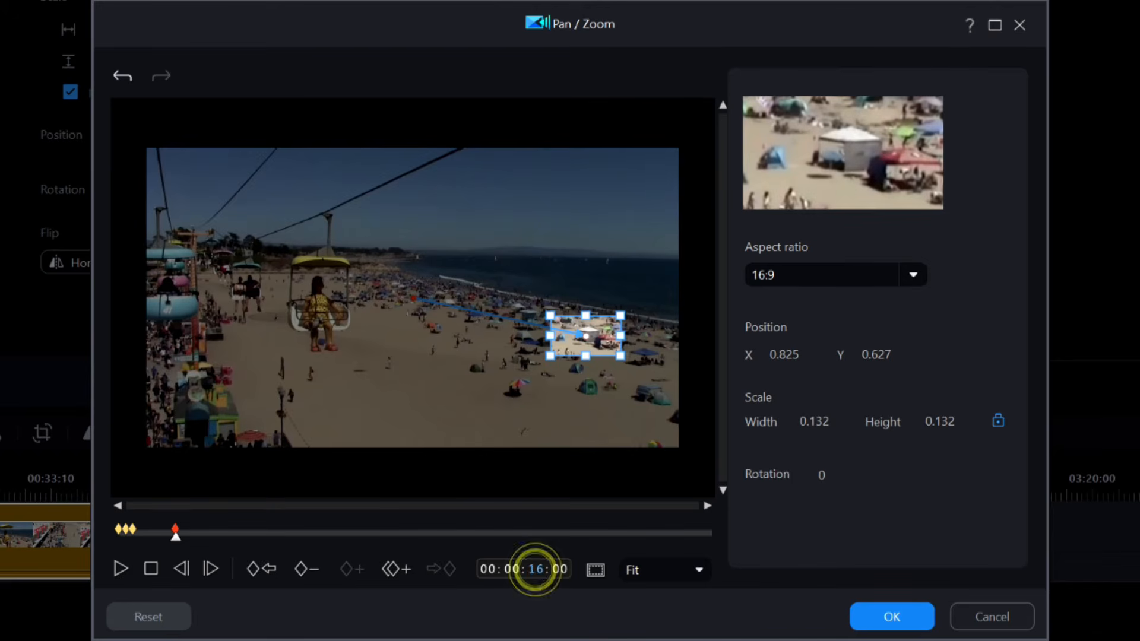
text(21)
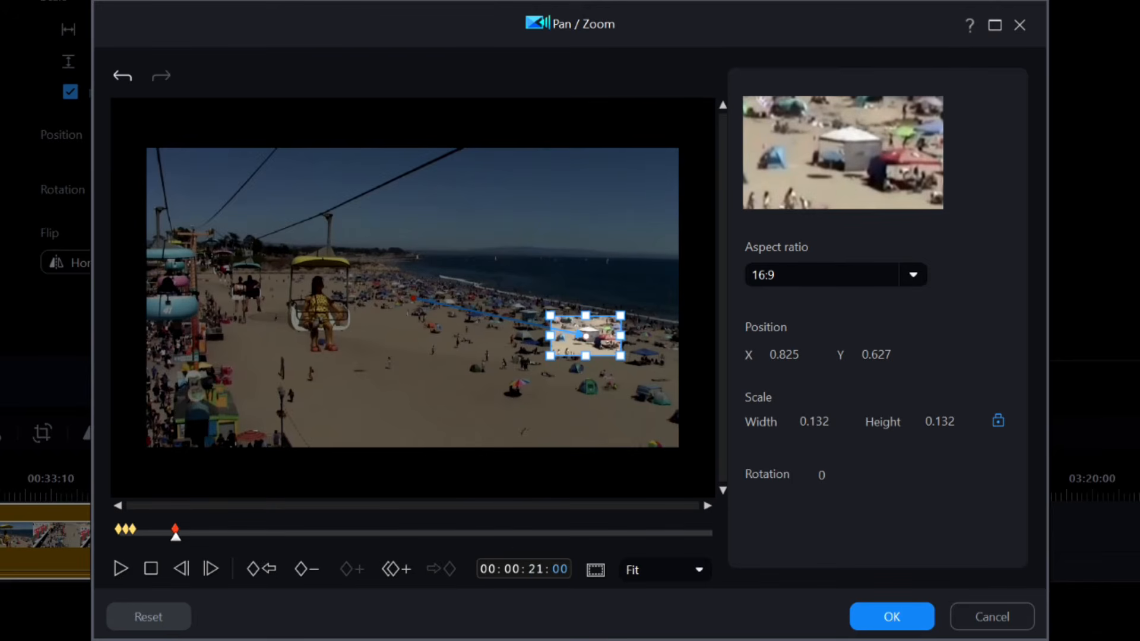
key(Return)
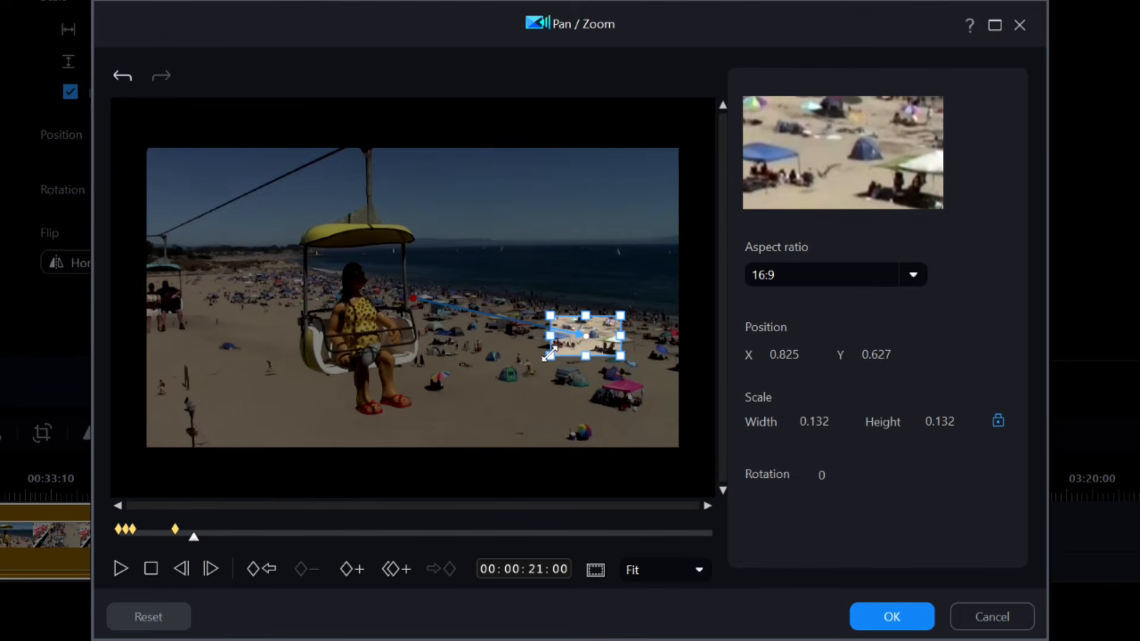
drag(551, 354, 486, 432)
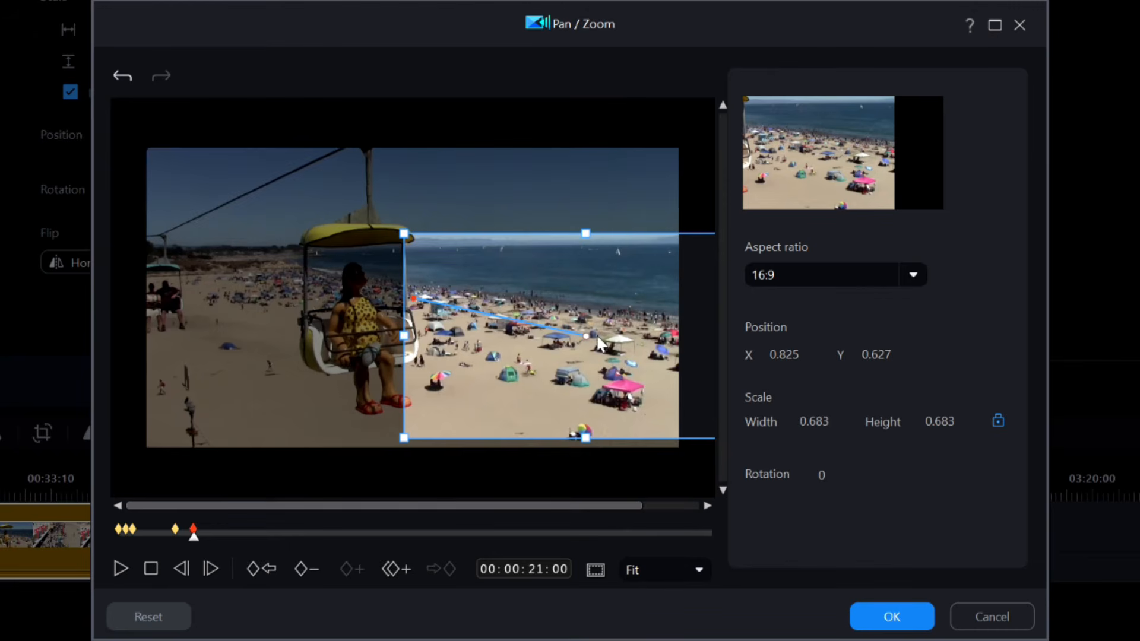
drag(586, 335, 359, 277)
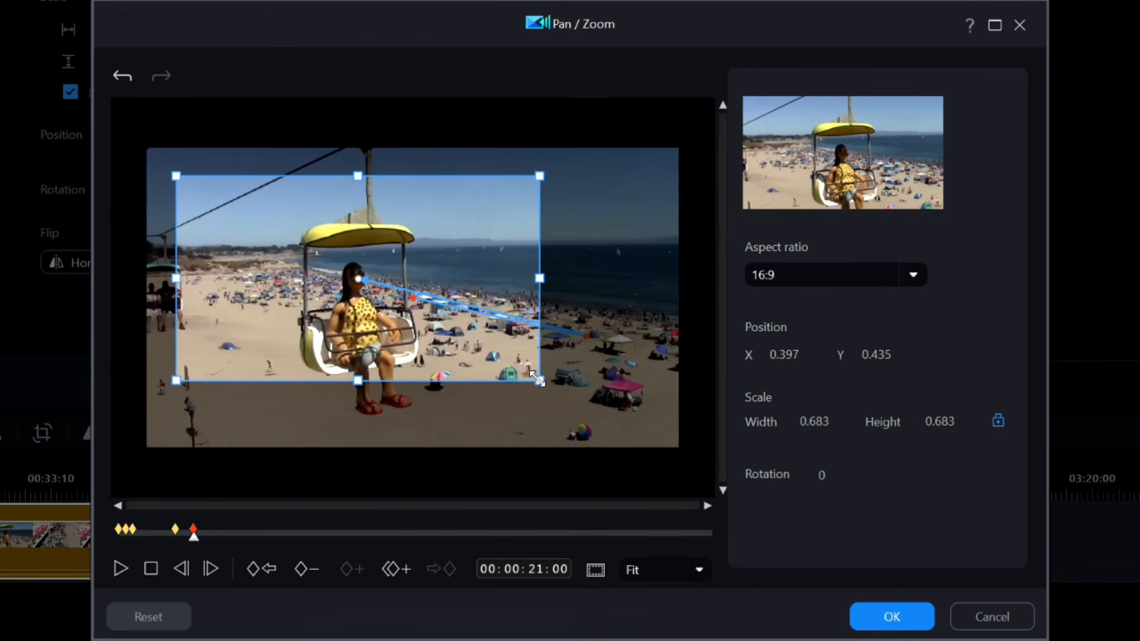
drag(539, 381, 537, 379)
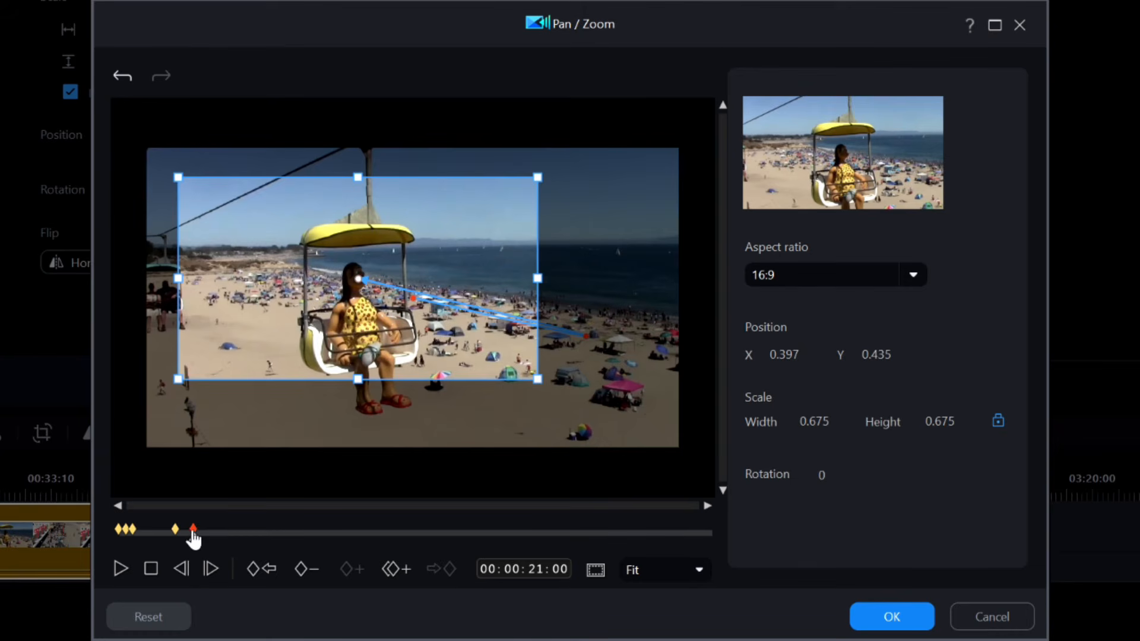
click(881, 618)
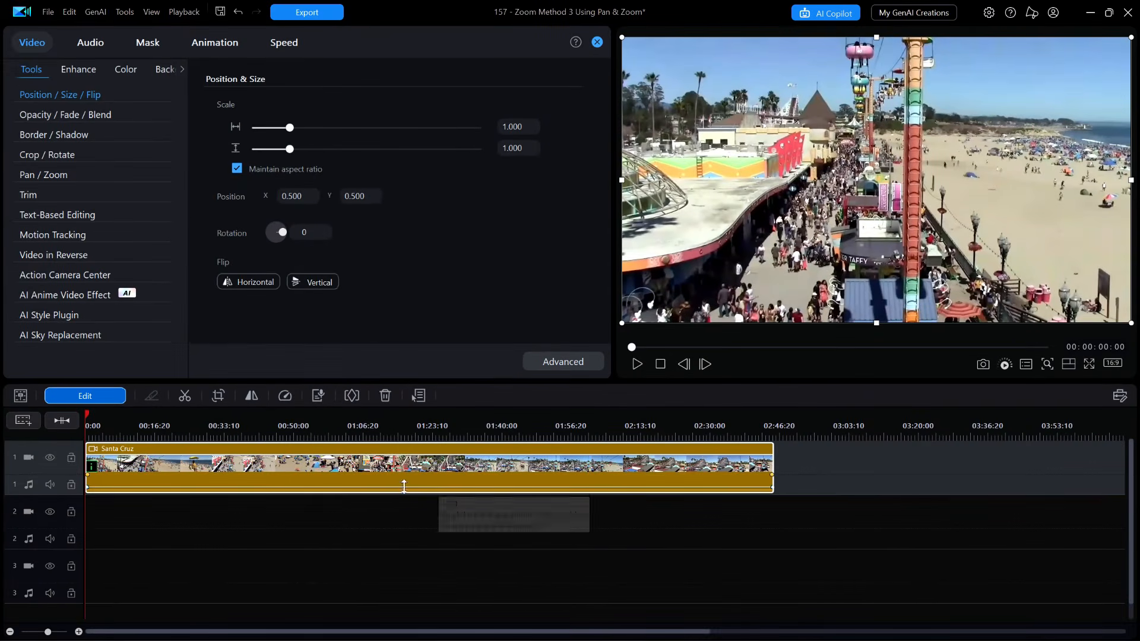
Close the settings panel and add Santa Cruz Audio.m4a to the second audio track.
click(597, 42)
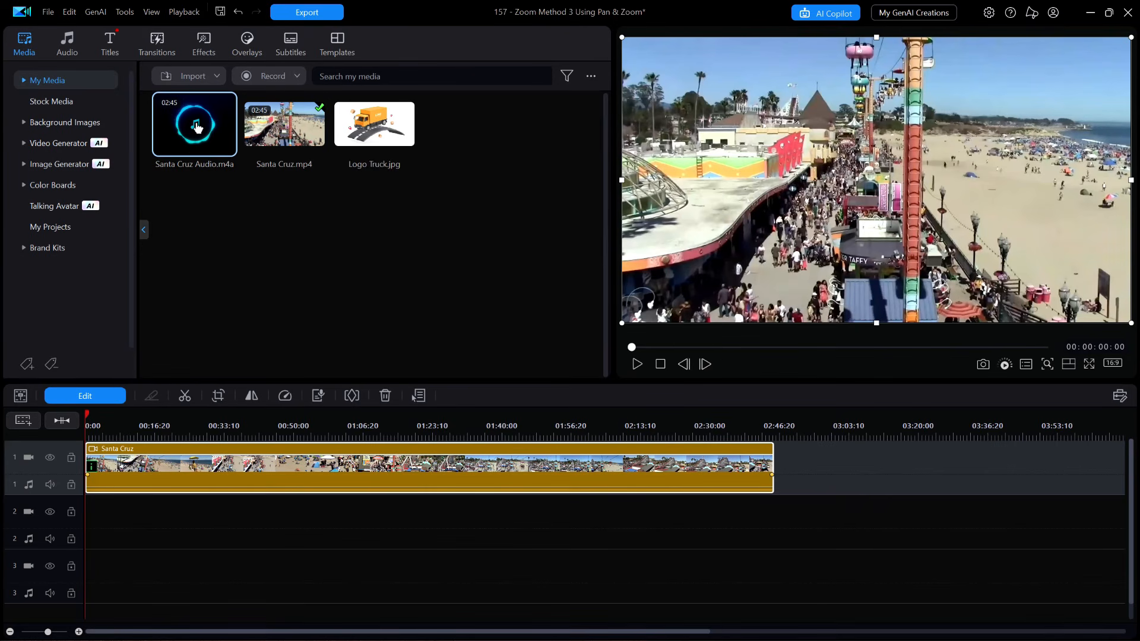
drag(197, 127, 84, 522)
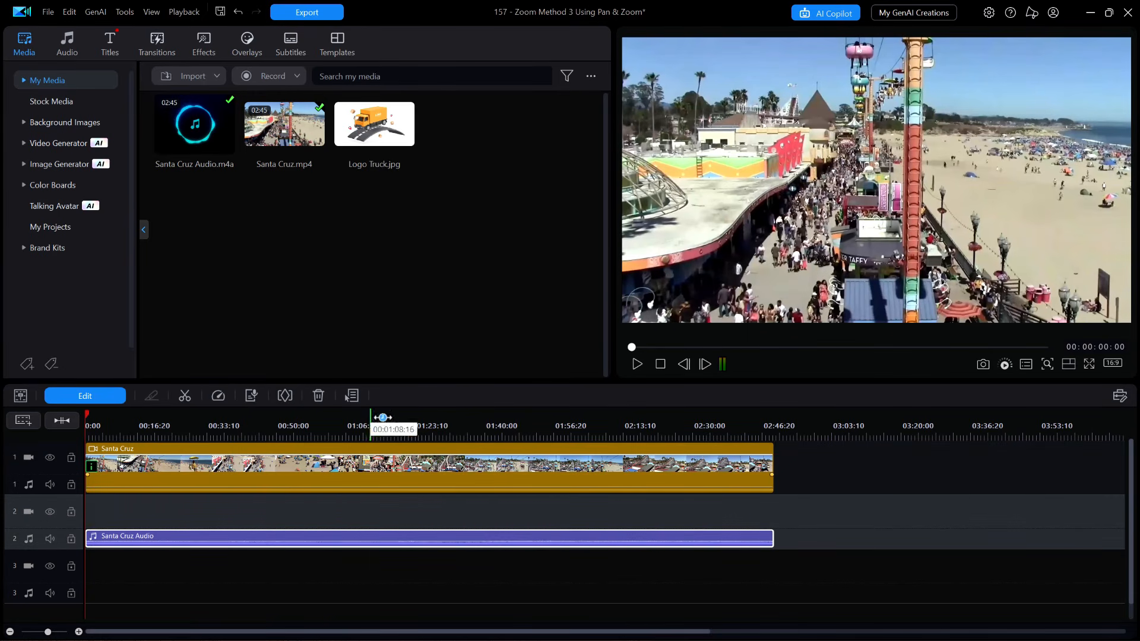
Preview the project from the start.
click(659, 362)
click(637, 363)
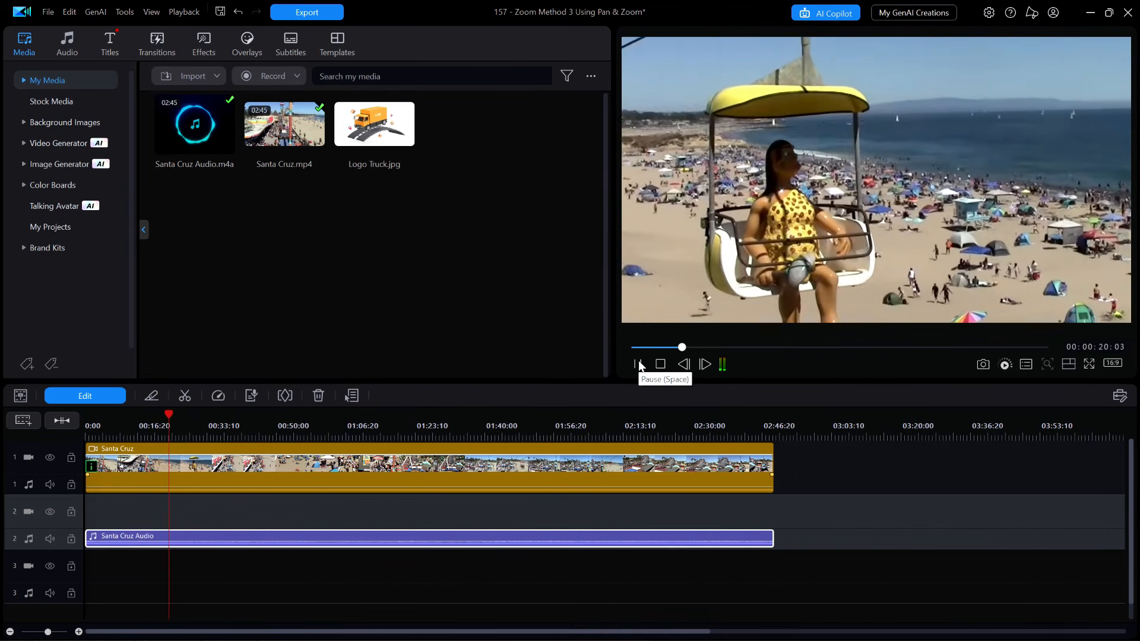
click(639, 363)
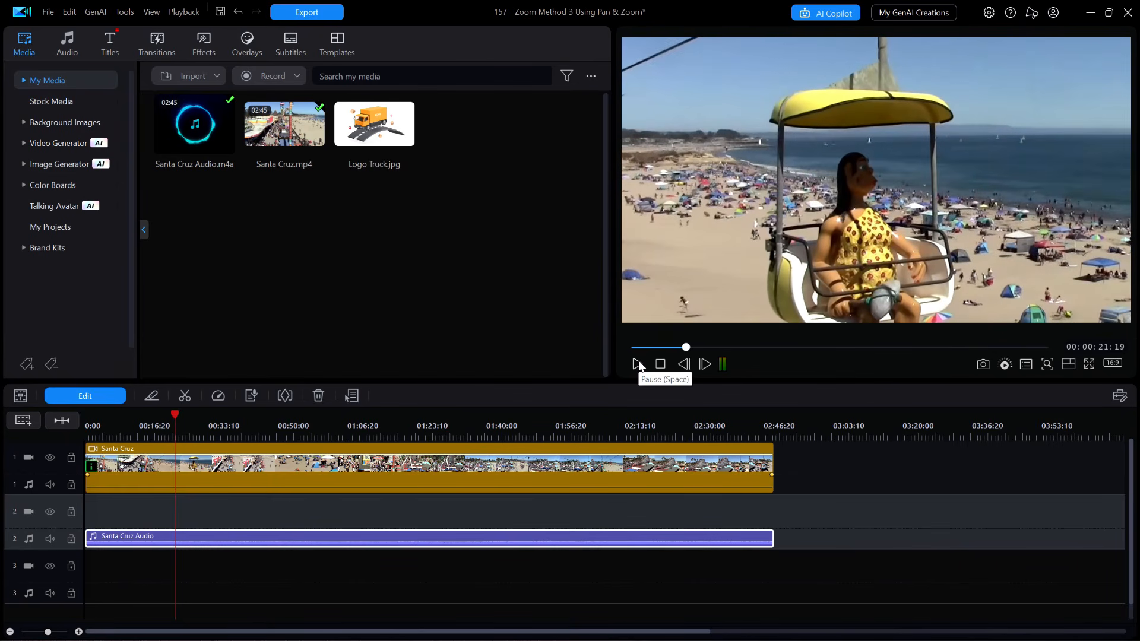